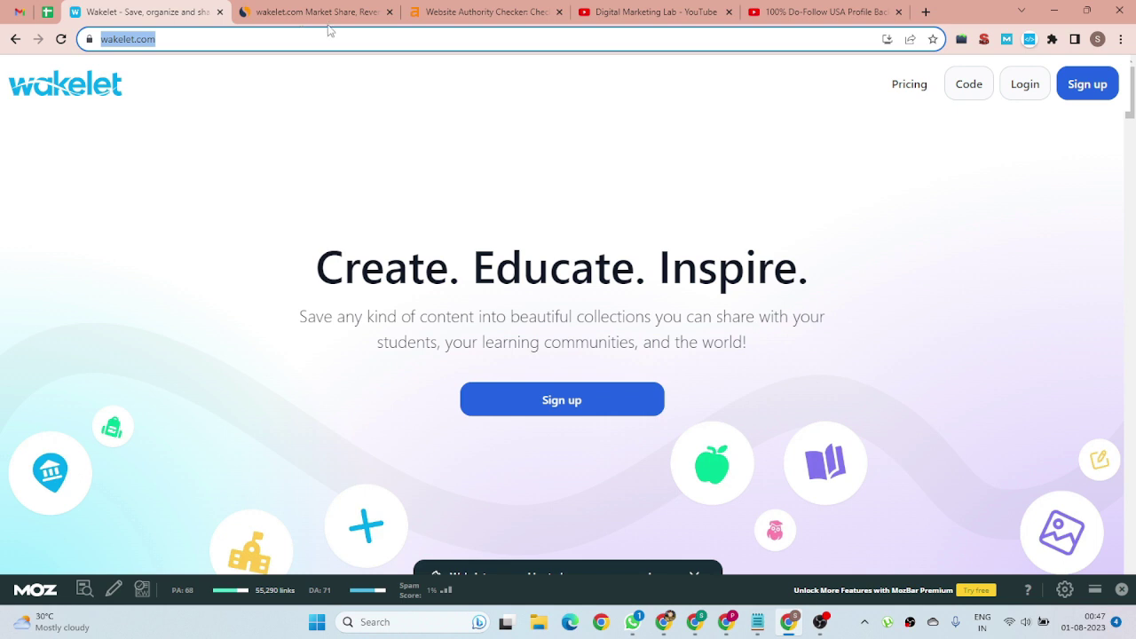
Step: Check wakelet.com's domain rating on Ahrefs, and its total visits, ranking and top countries on Similarweb
left_click(470, 8)
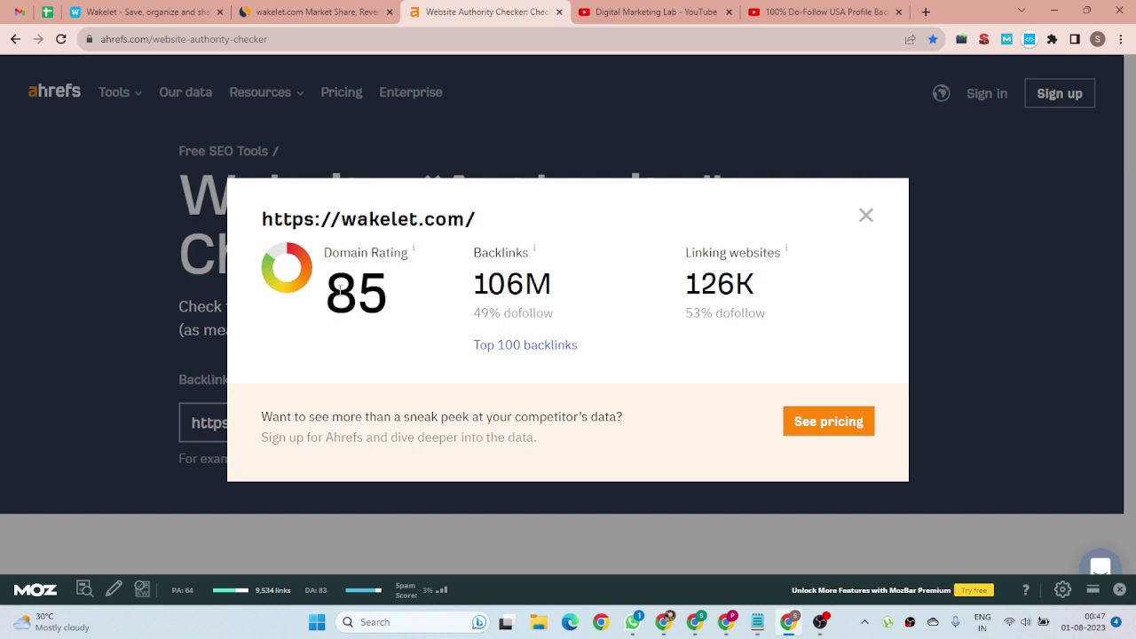
left_click_drag(340, 290, 388, 285)
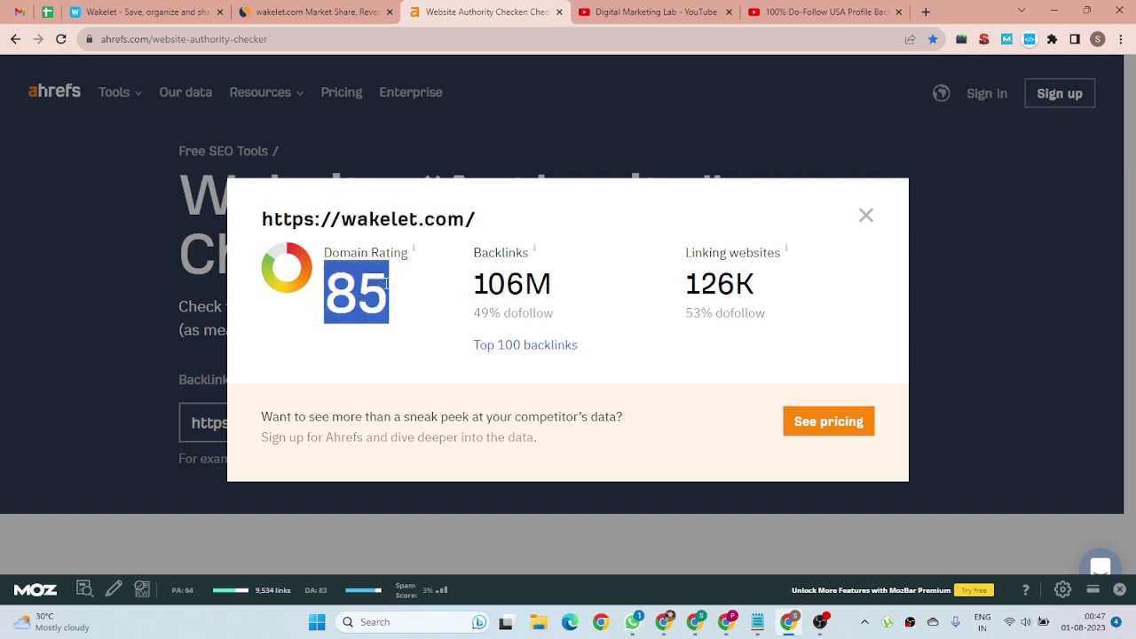
left_click(318, 12)
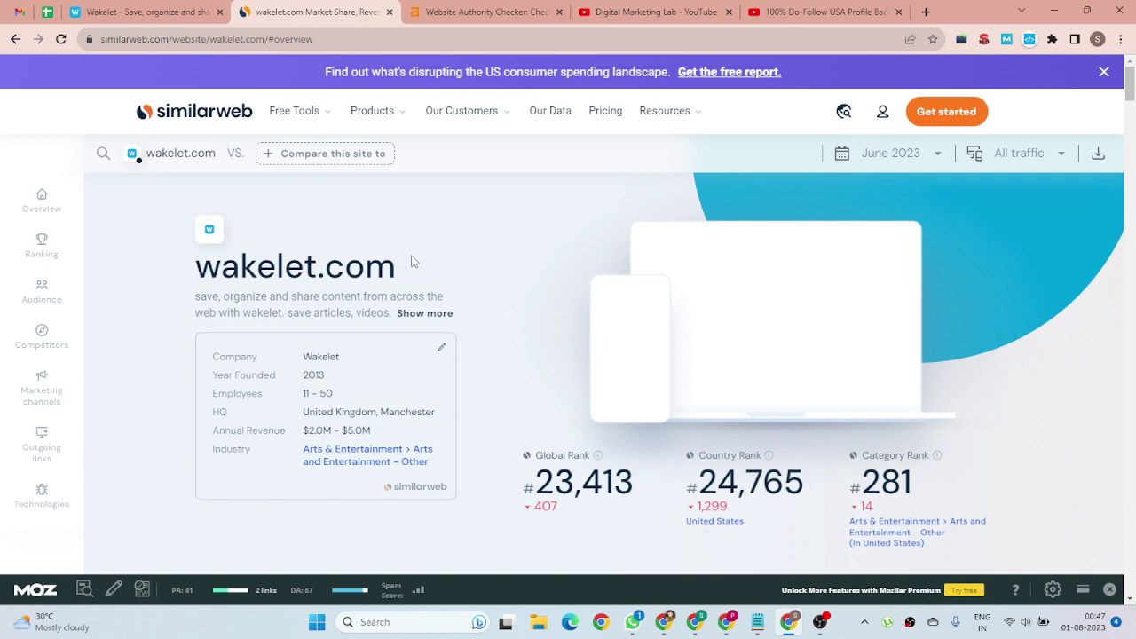
scroll(411, 261, "down", 4)
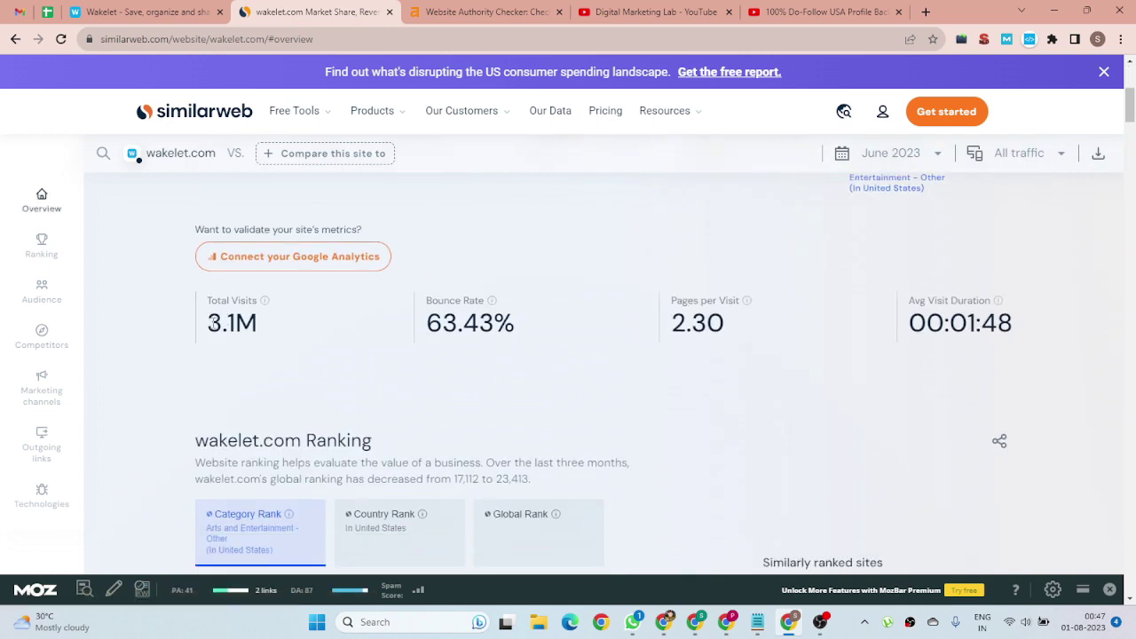
left_click_drag(210, 324, 262, 330)
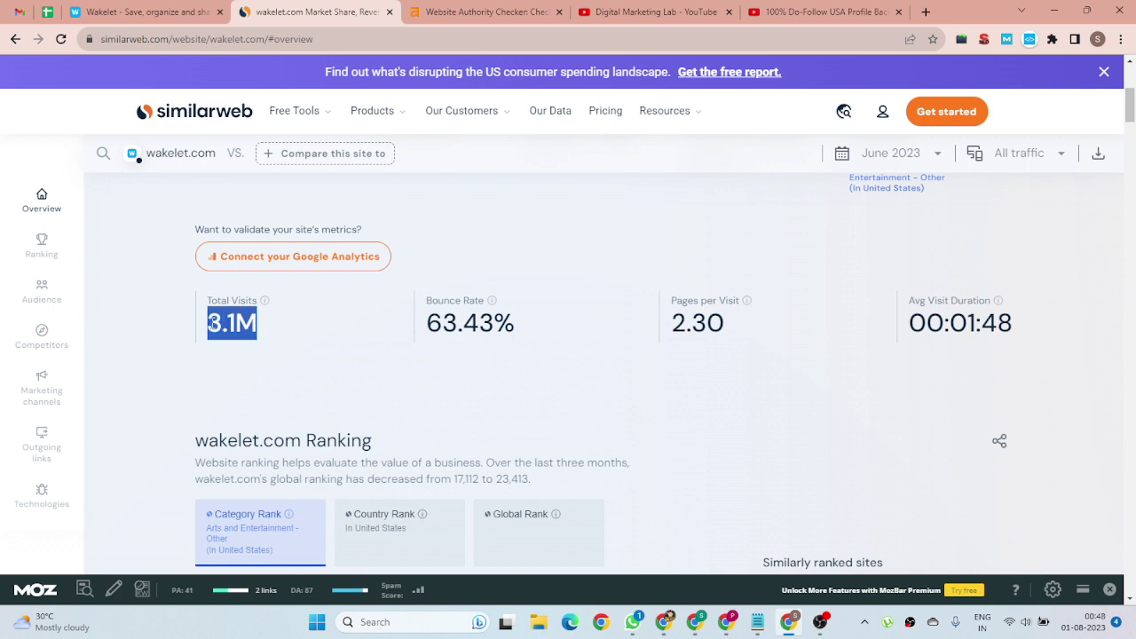
left_click(214, 323)
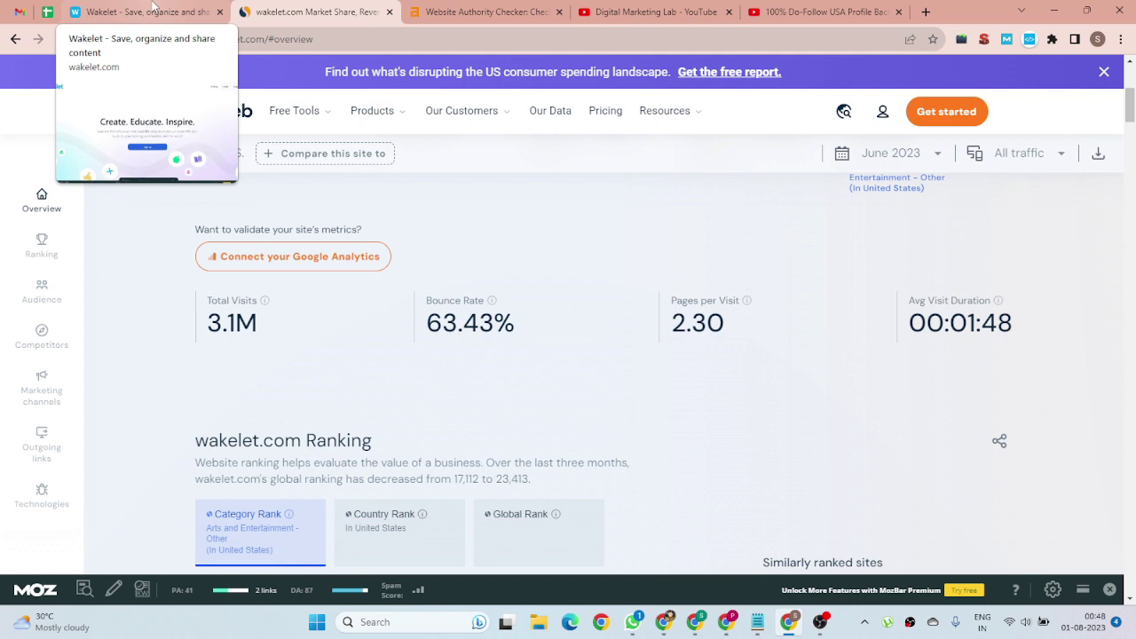
scroll(544, 324, "down", 8)
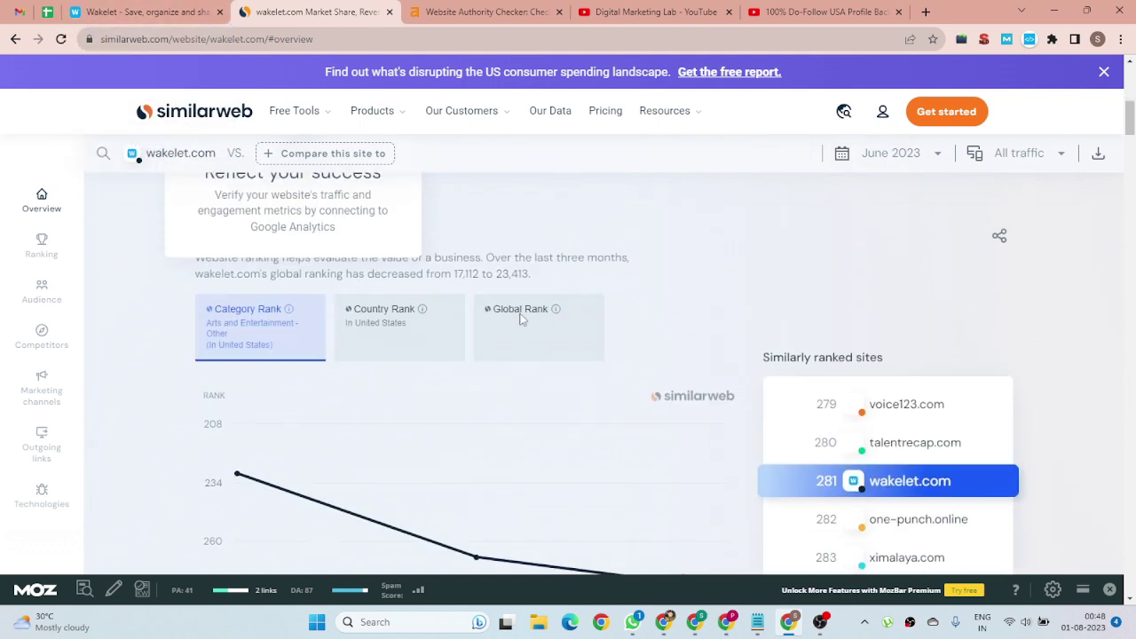
scroll(543, 326, "down", 8)
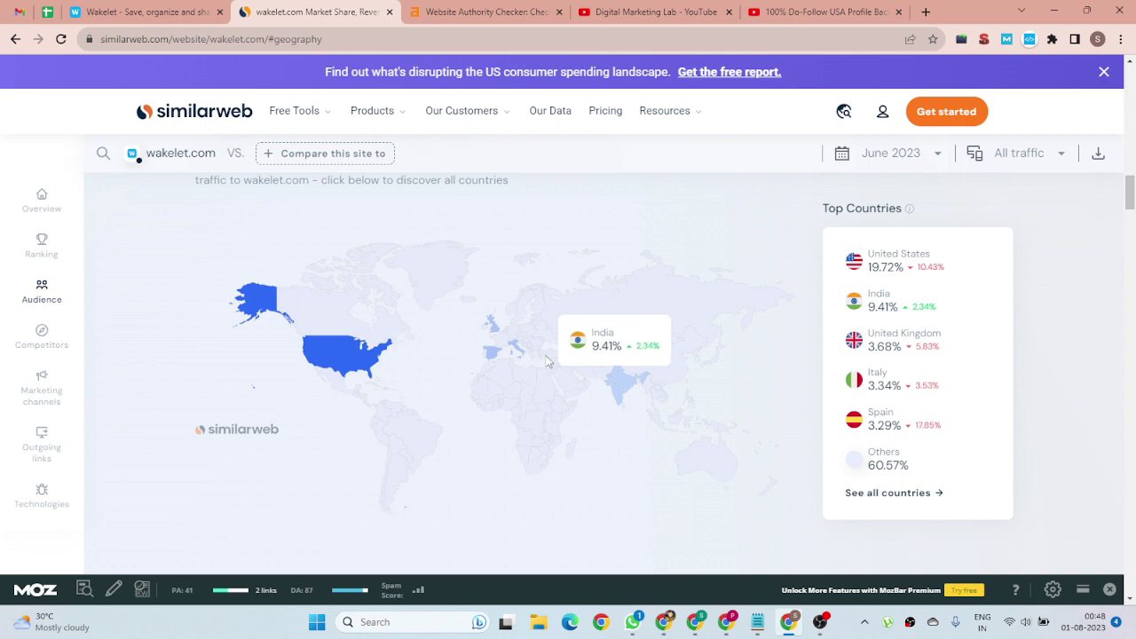
Step: Sign up for a Wakelet account from its homepage using an existing Google account
left_click(140, 11)
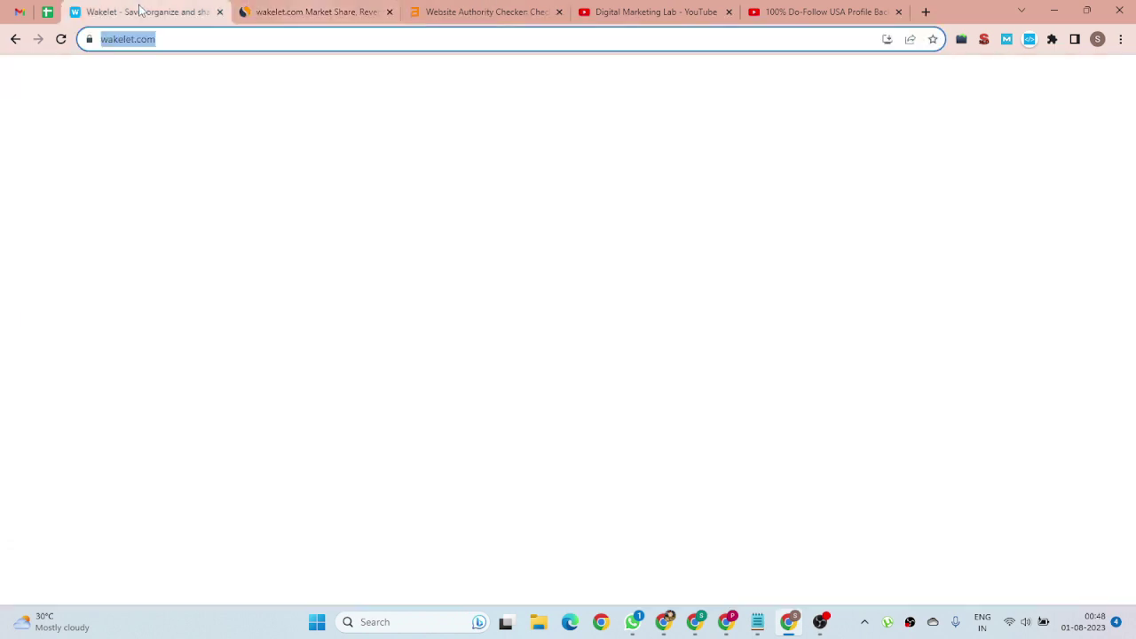
left_click(1098, 88)
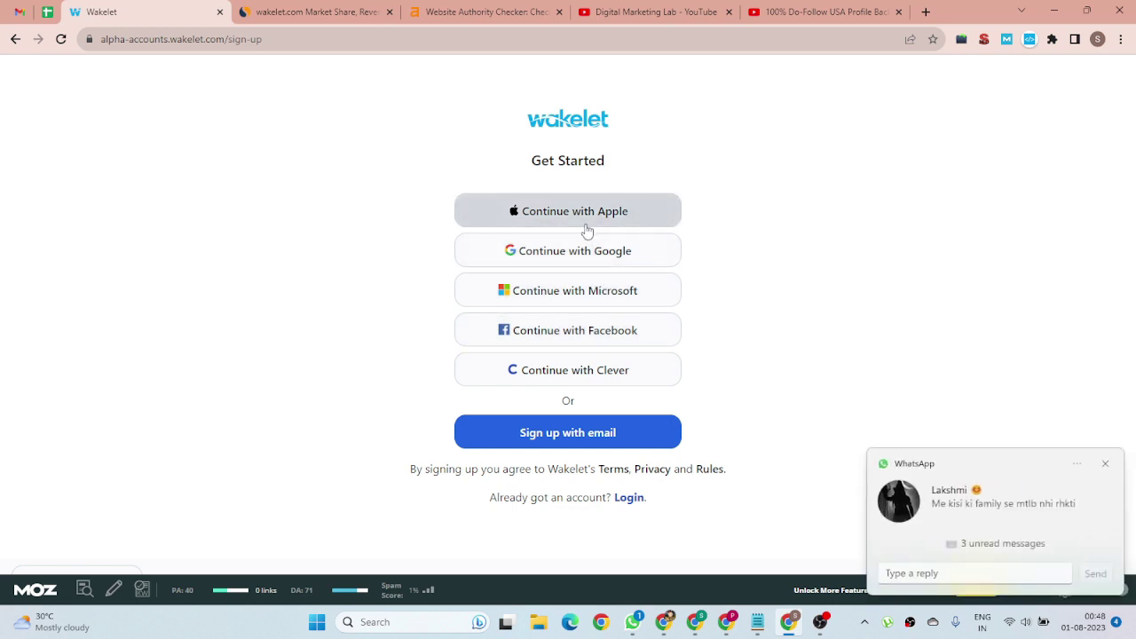
left_click(595, 253)
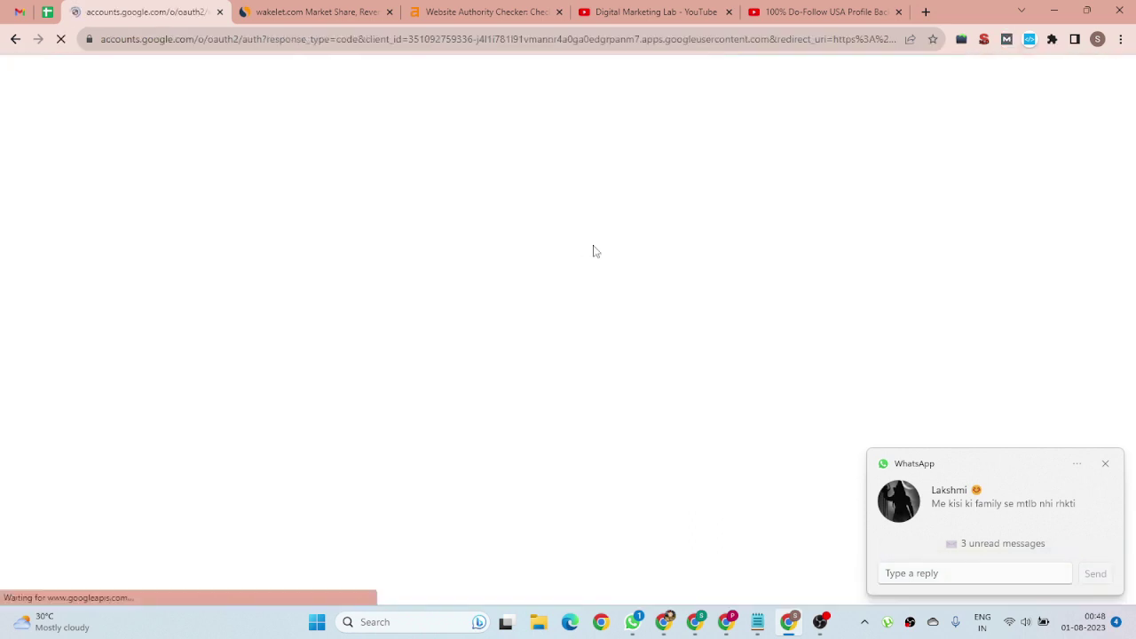
left_click(578, 293)
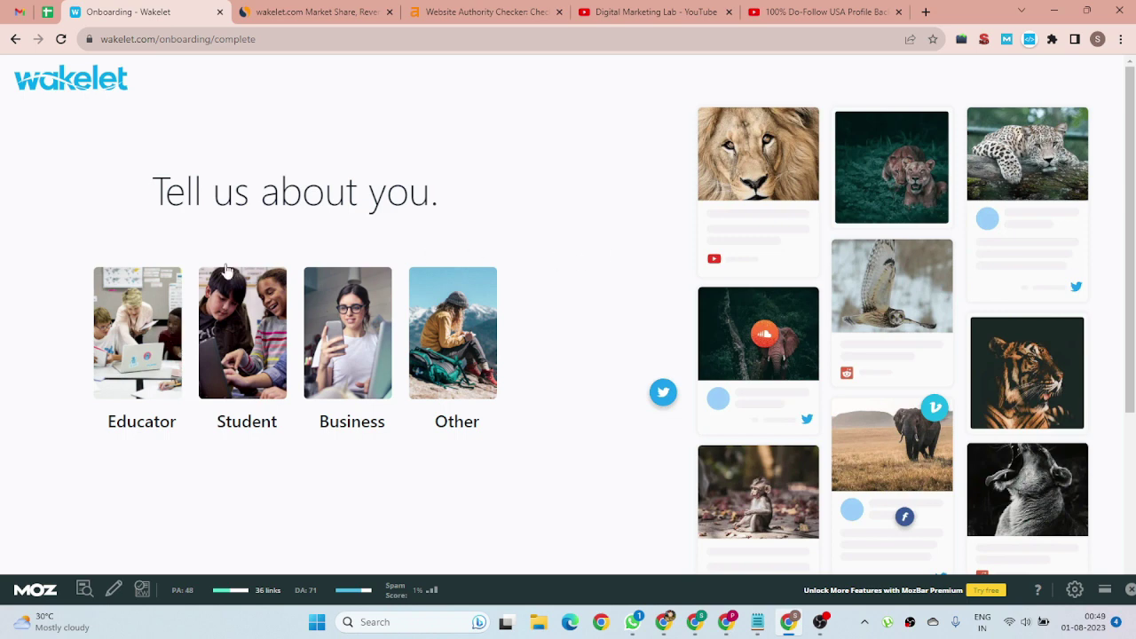
Step: Complete the "Tell us about you" form with the category Other and the role Blogger/Vlogger
left_click(473, 343)
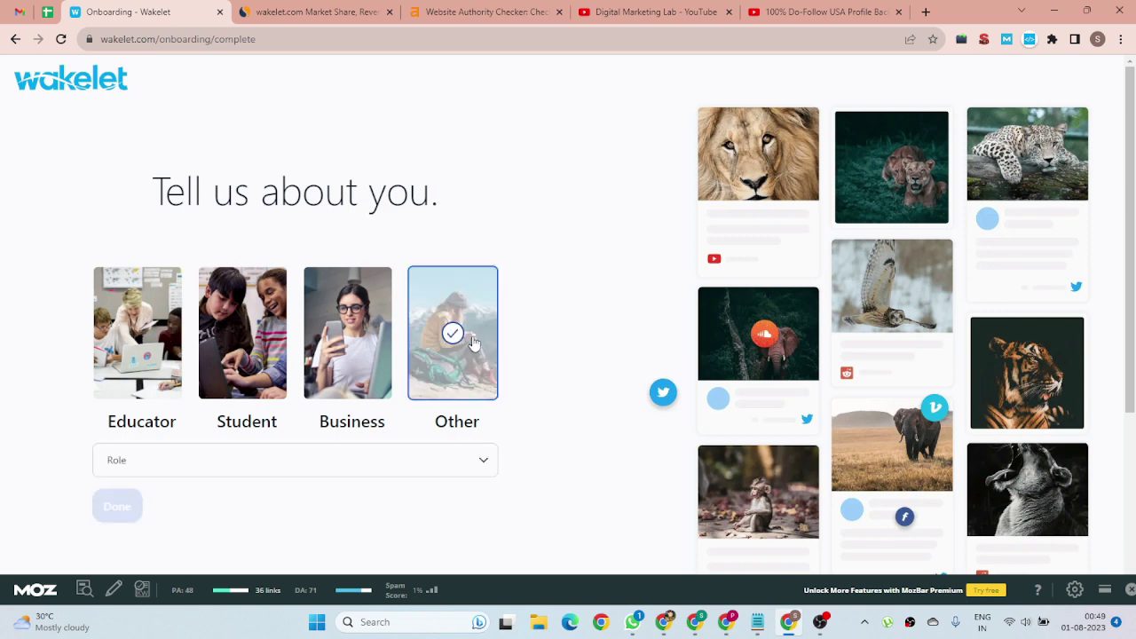
left_click(133, 464)
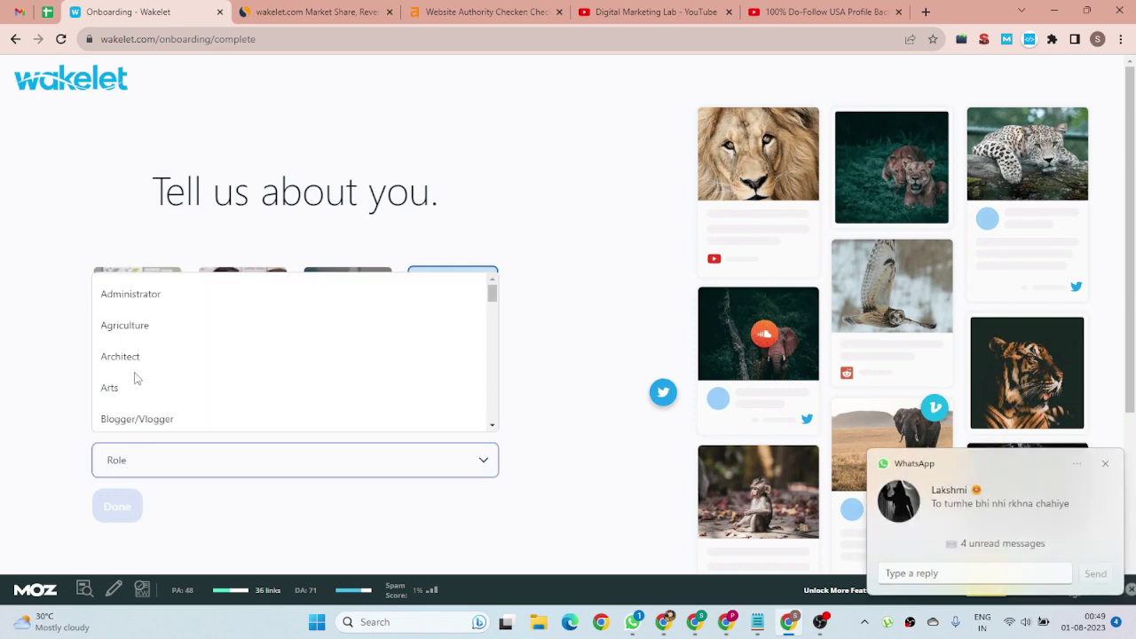
left_click(156, 421)
left_click(136, 505)
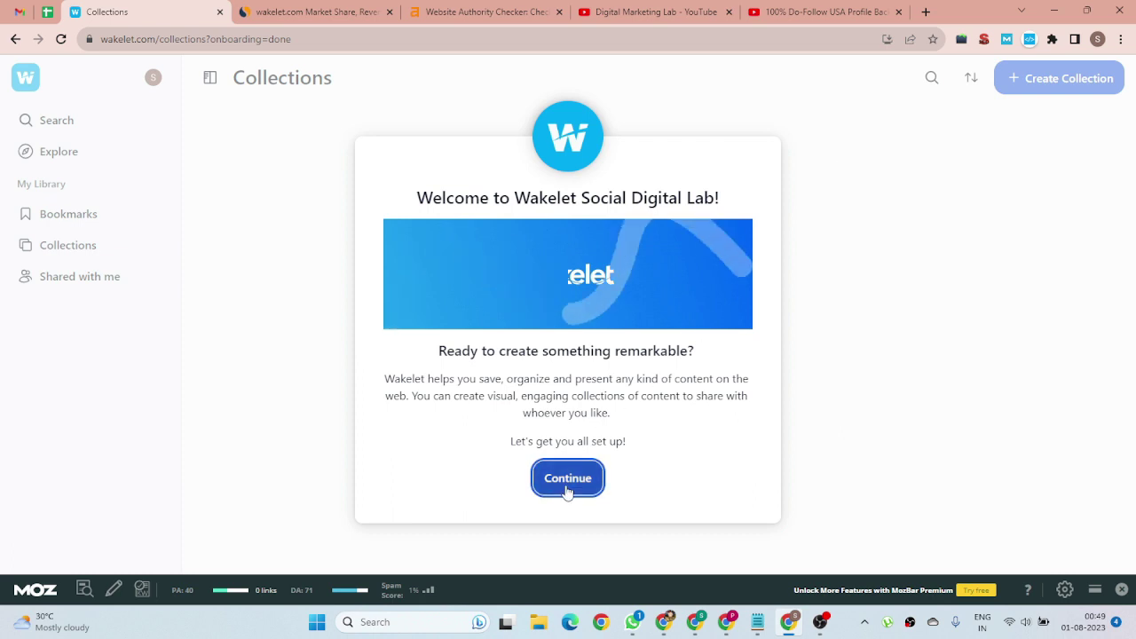
Step: Answer the welcome questions with "I work in education", Other, "By myself" and "For work"
left_click(561, 479)
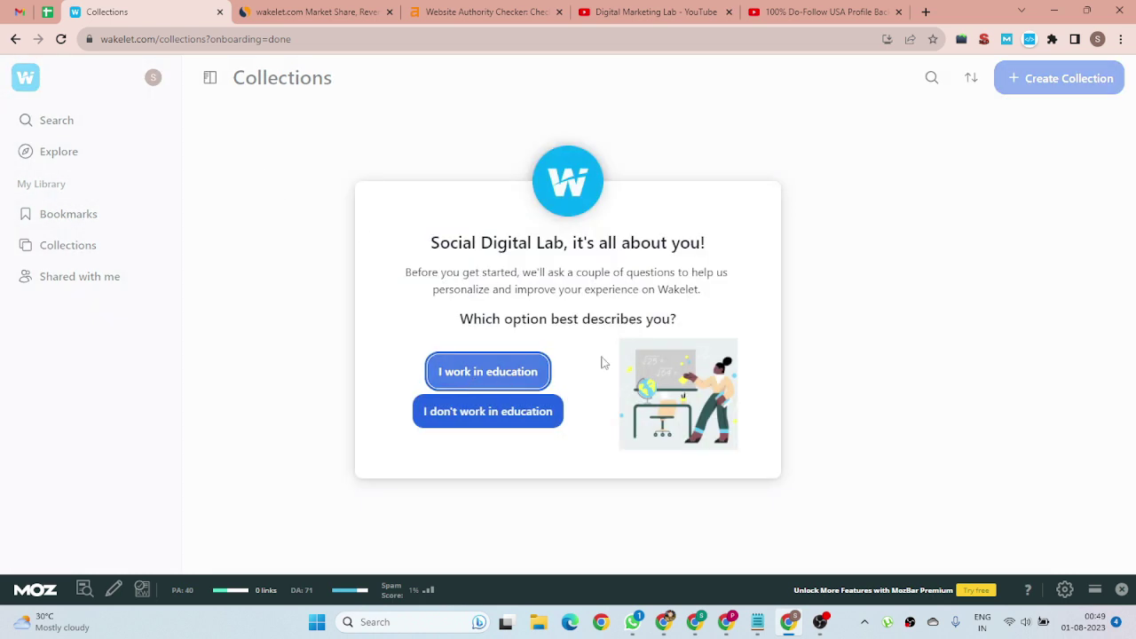
left_click(491, 375)
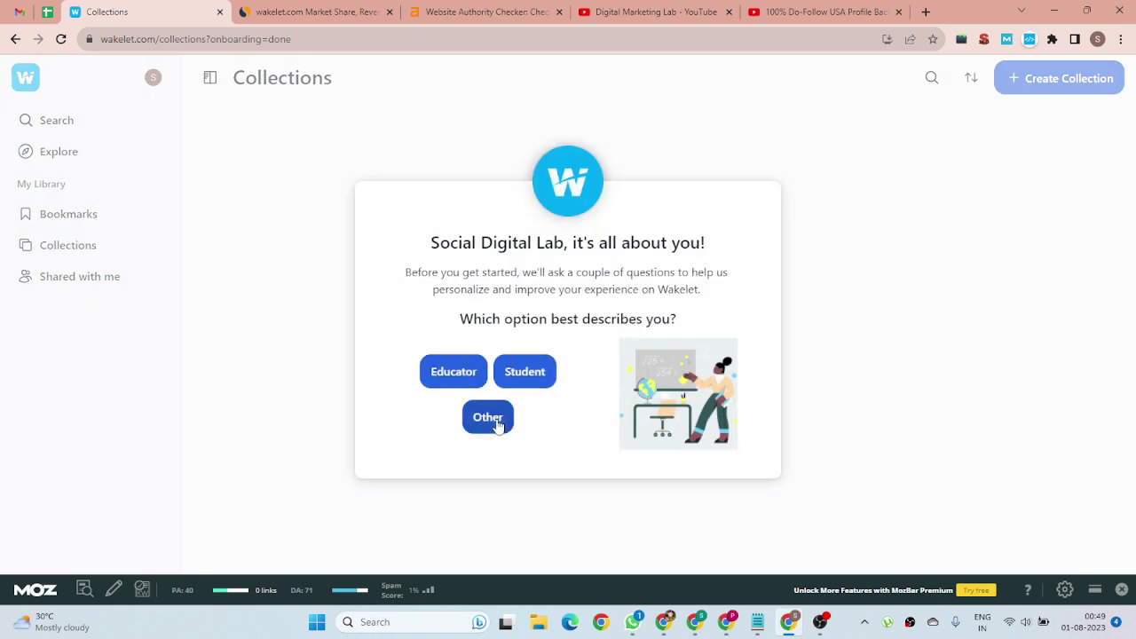
left_click(497, 422)
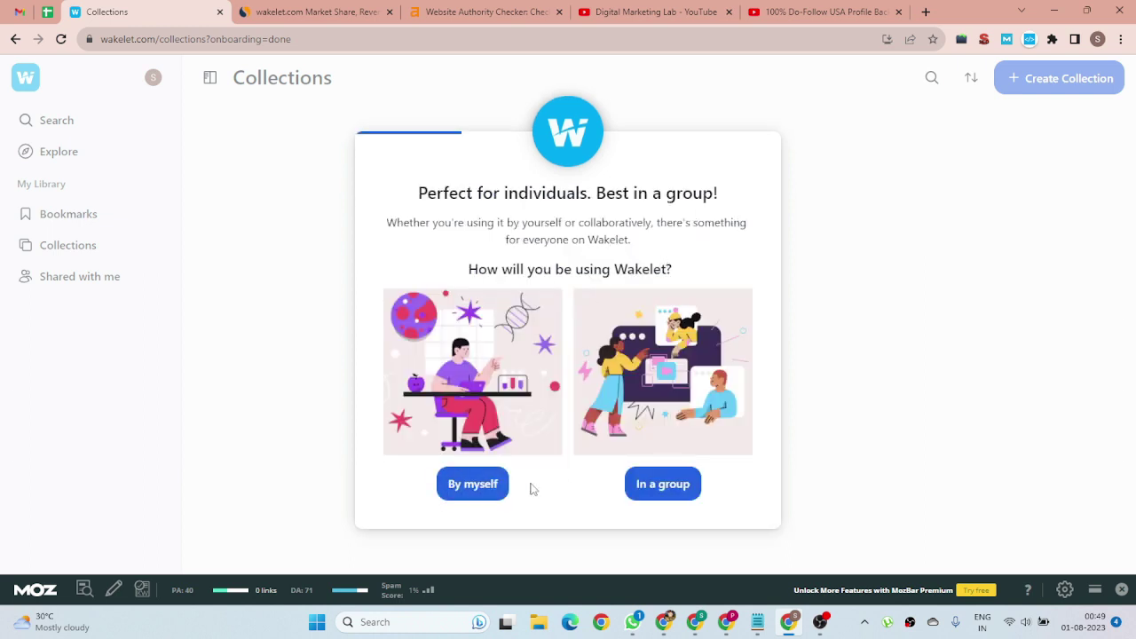
left_click(499, 491)
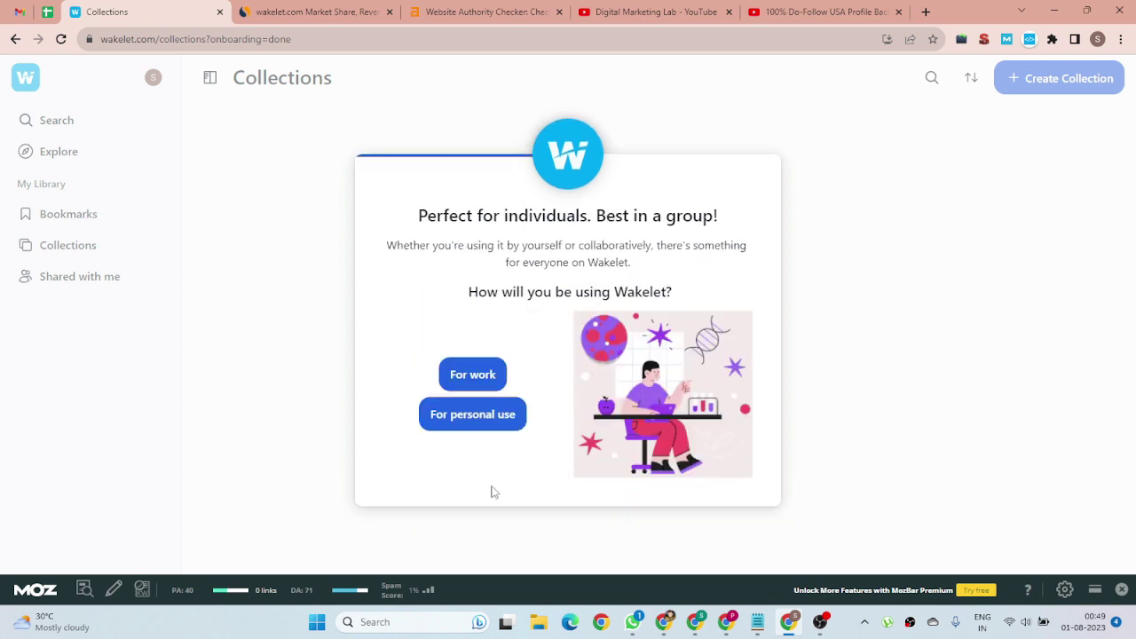
left_click(473, 375)
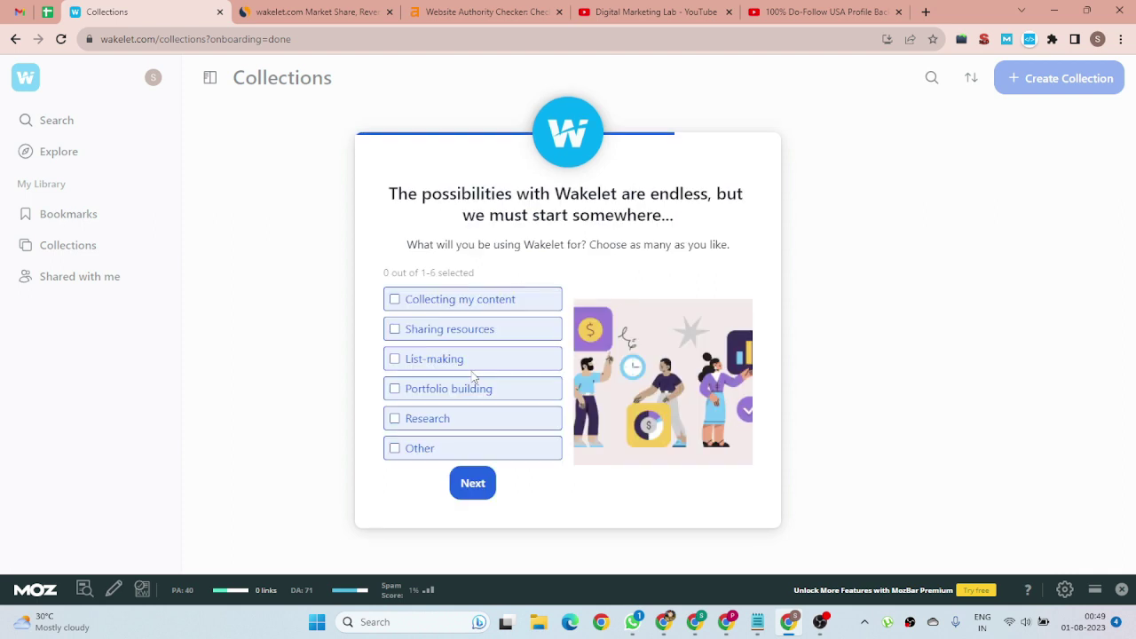
Step: Choose Collecting my content, Sharing resources, List-making, Portfolio building and Research as intended uses, and skip the tour
left_click(466, 485)
left_click(402, 311)
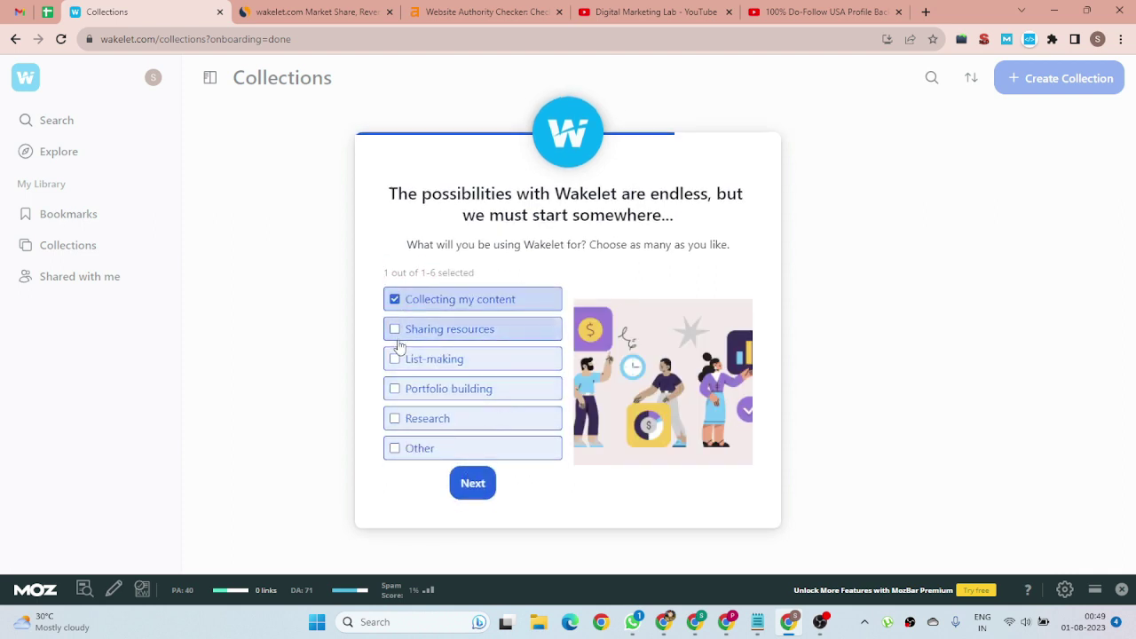
left_click(395, 333)
left_click(396, 359)
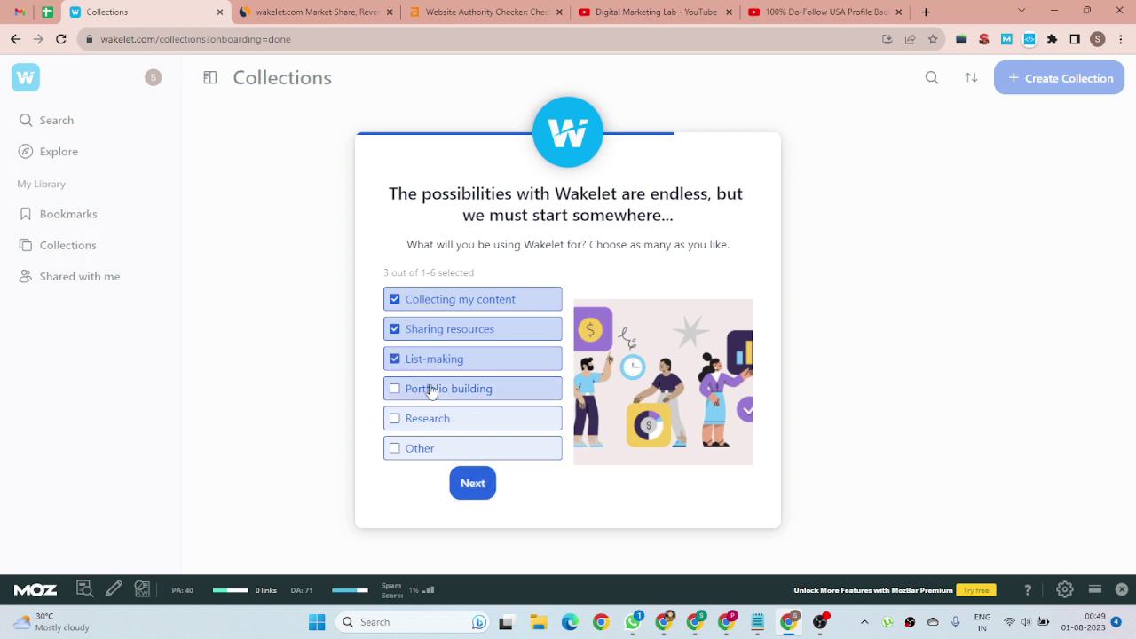
left_click(425, 389)
left_click(446, 423)
left_click(473, 485)
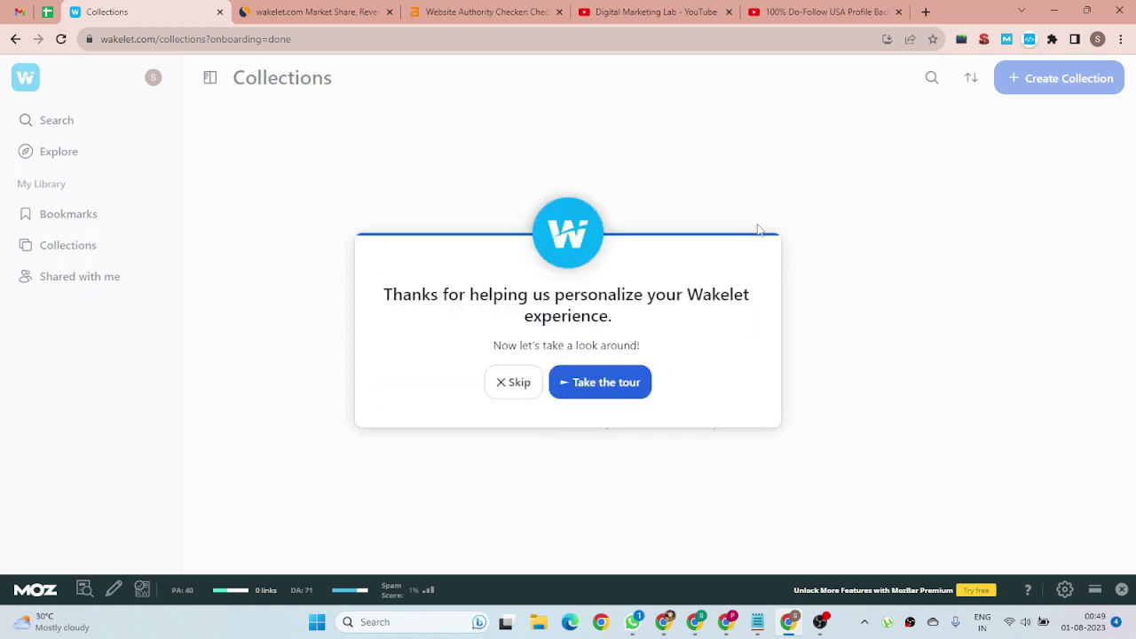
left_click(522, 392)
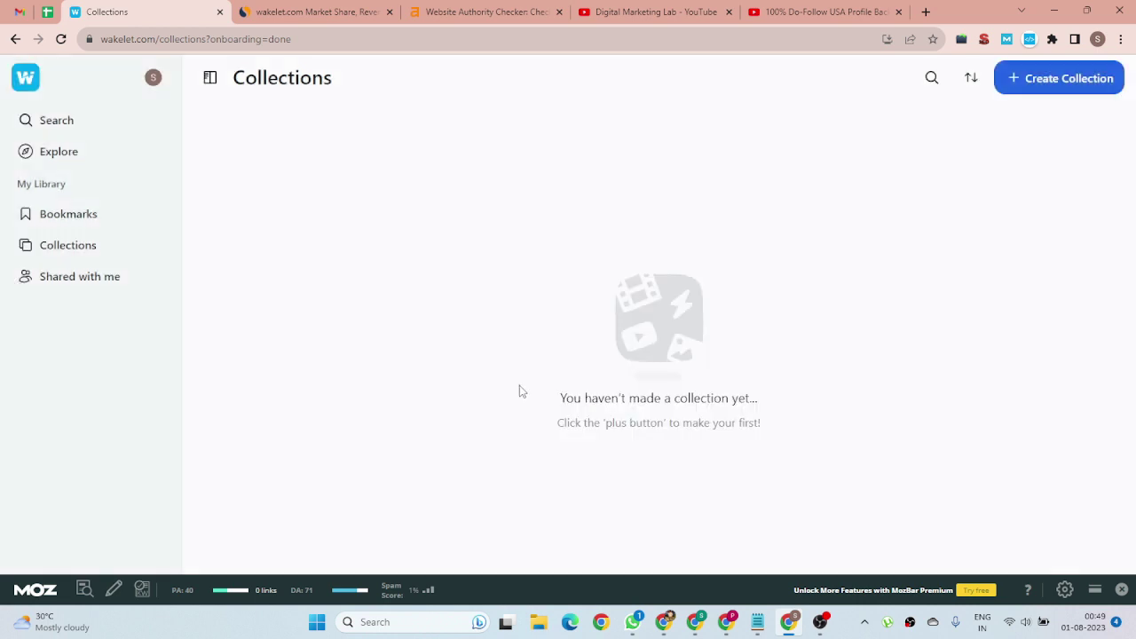
left_click(519, 386)
Step: Open the account's public profile page and select its web address
left_click(156, 79)
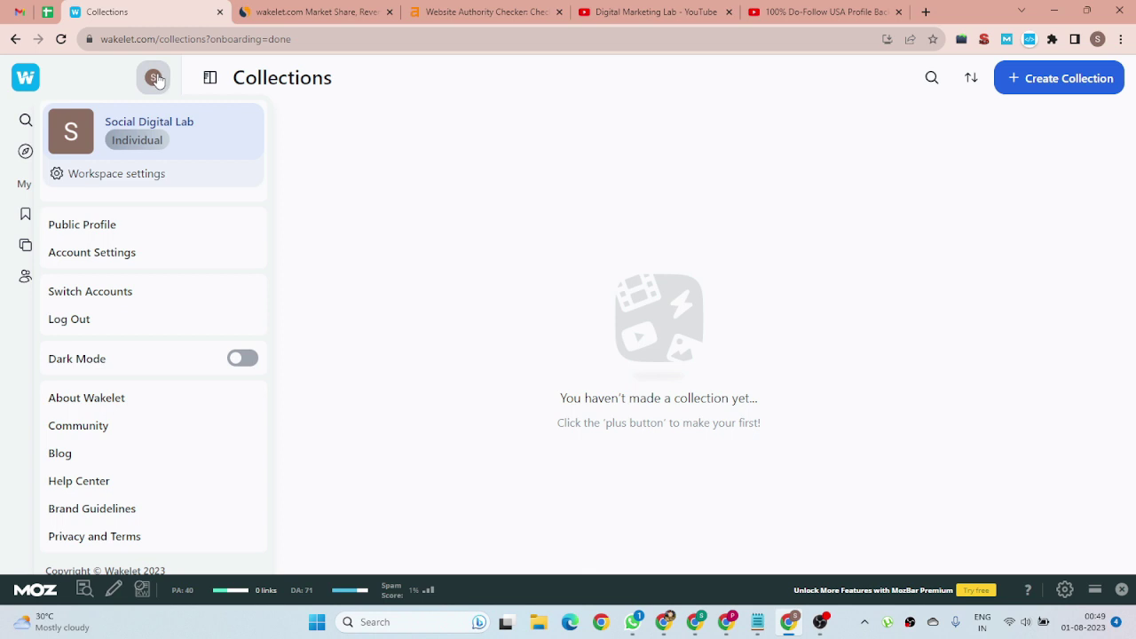
left_click(146, 227)
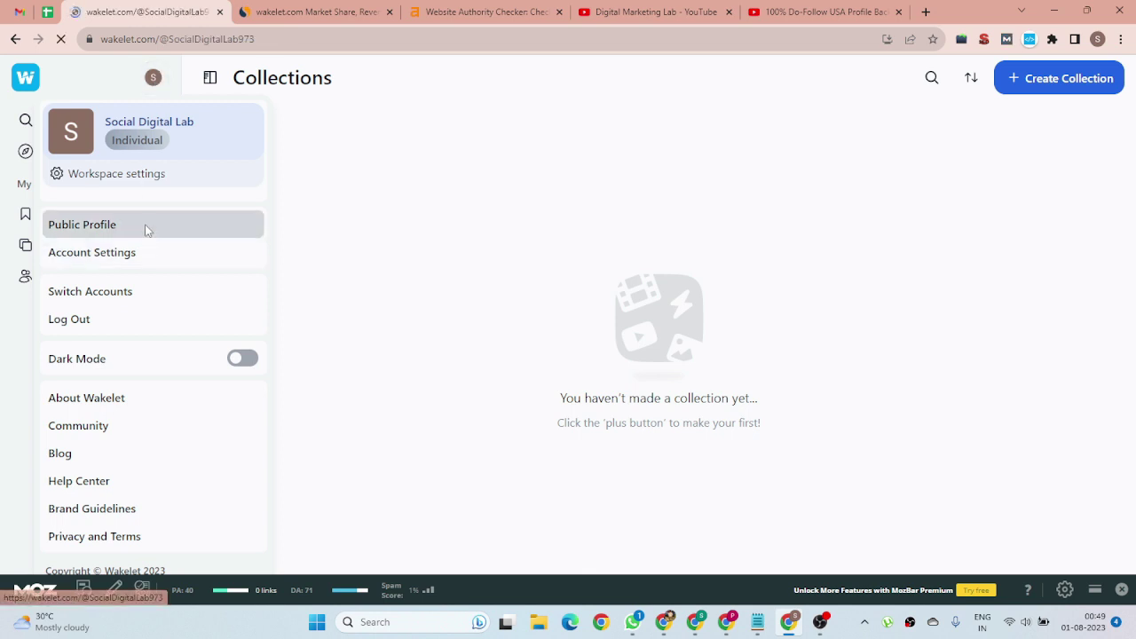
left_click(84, 41)
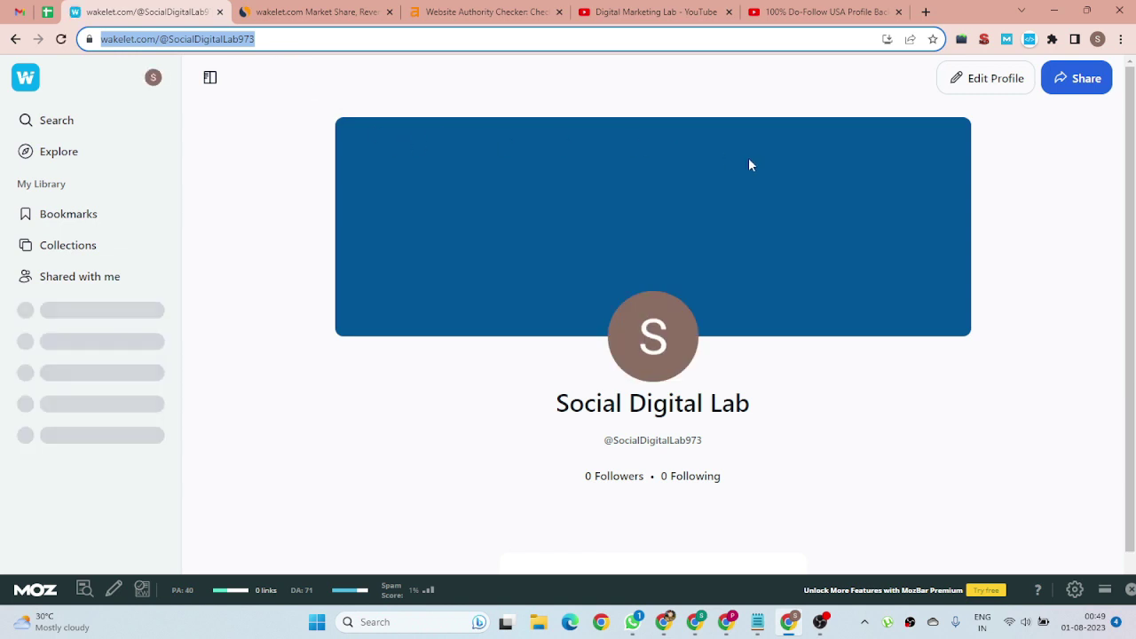
Step: Edit the profile and upload the digital-lab-logo image from Downloads as its profile picture
left_click(951, 92)
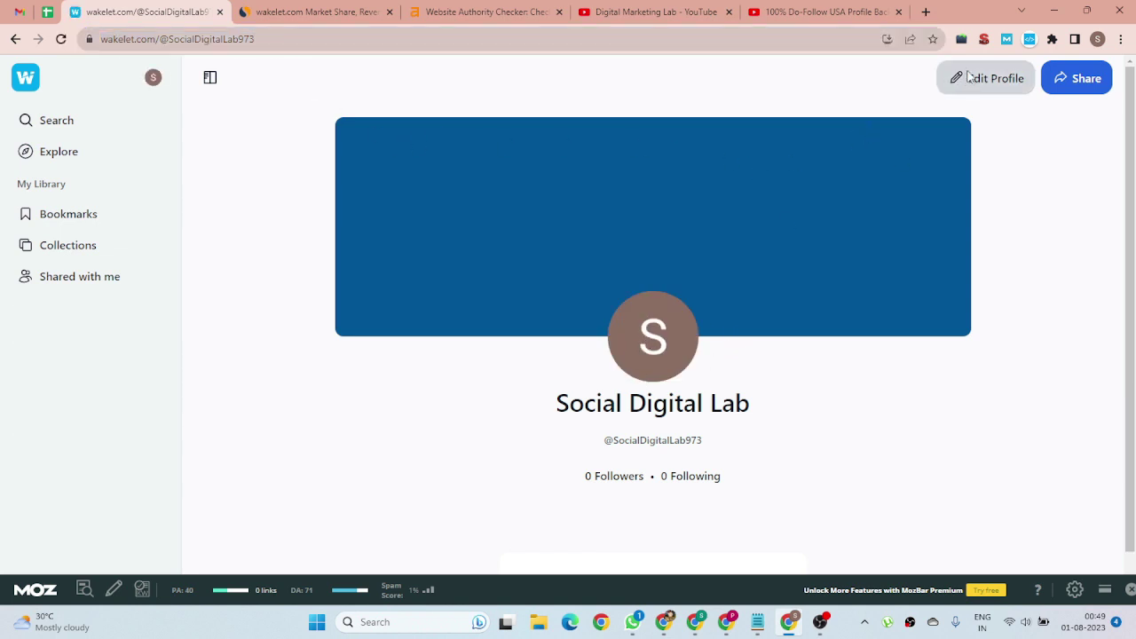
left_click(1019, 333)
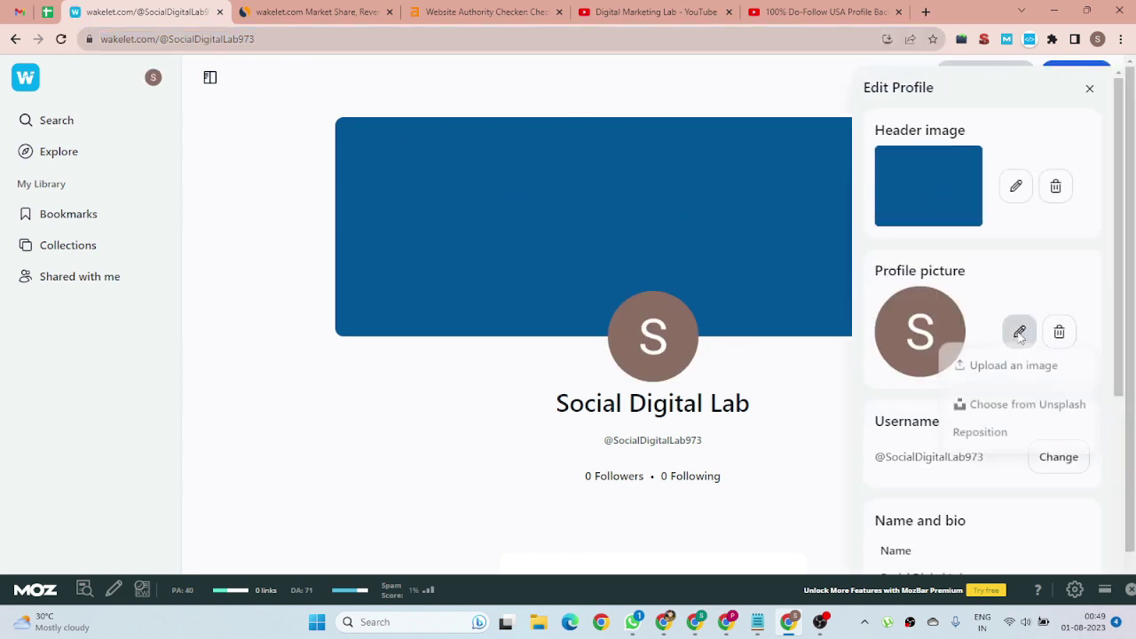
left_click(1021, 371)
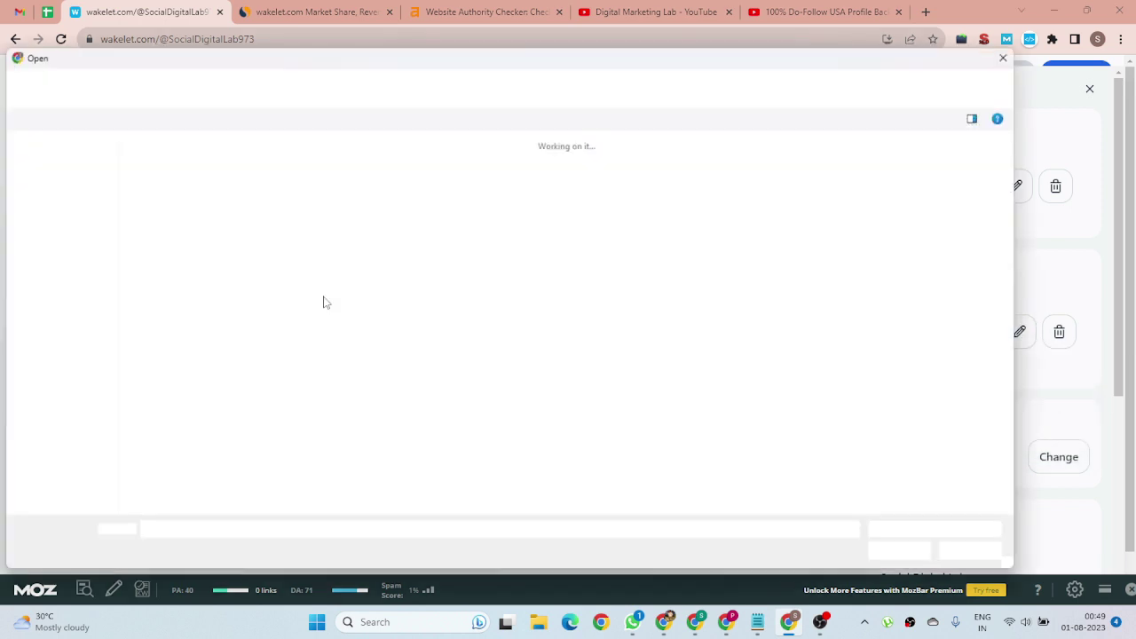
scroll(383, 256, "down", 3)
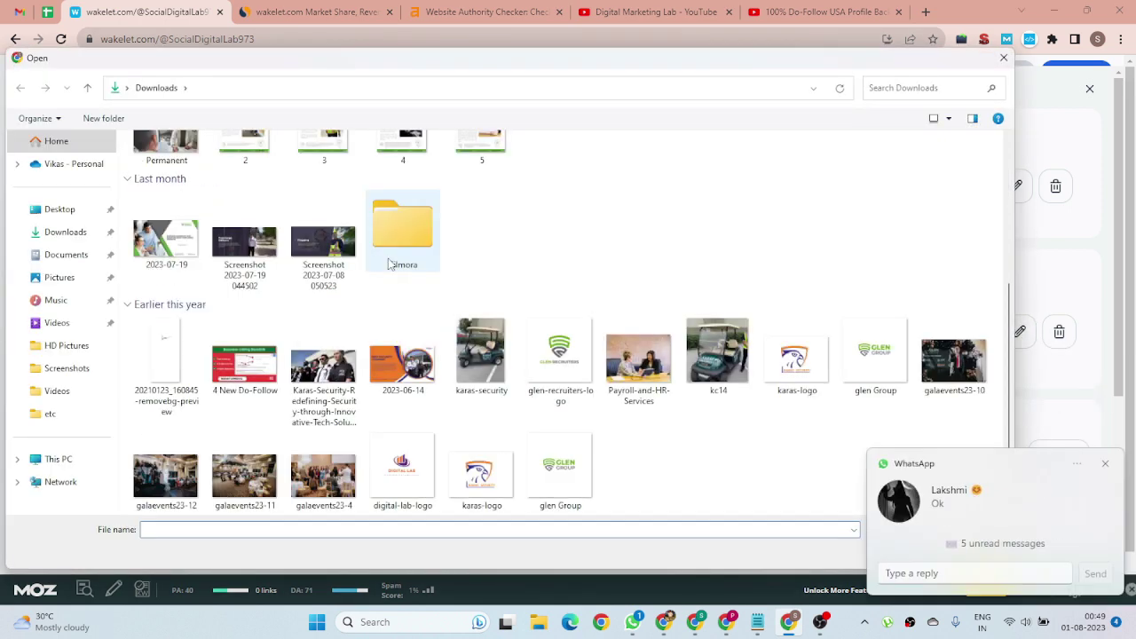
left_click(429, 459)
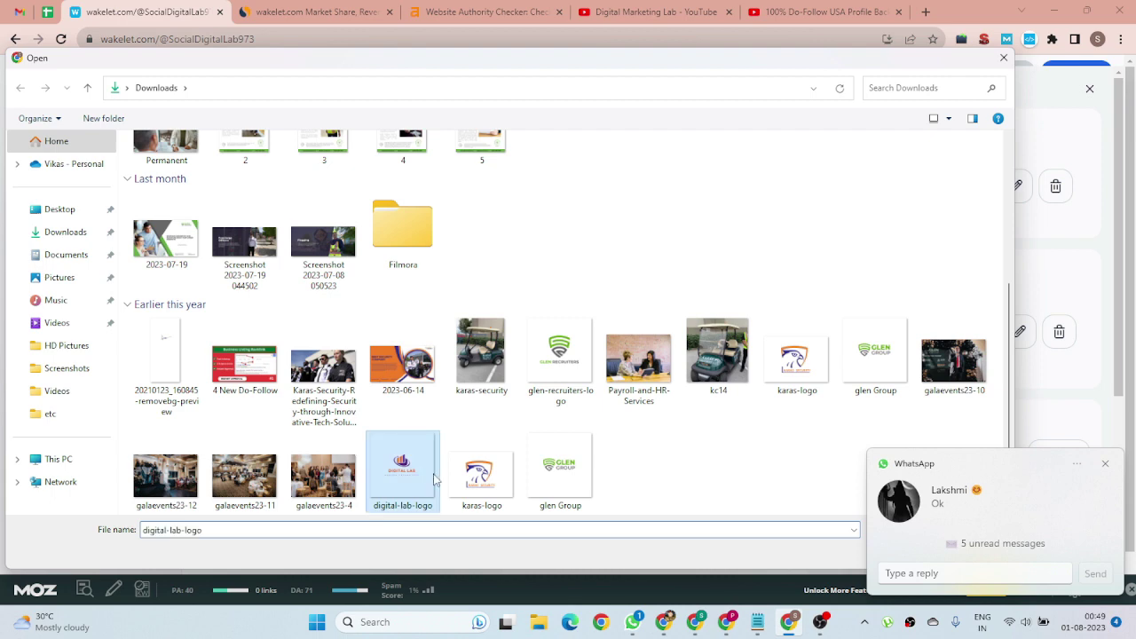
left_click(1106, 464)
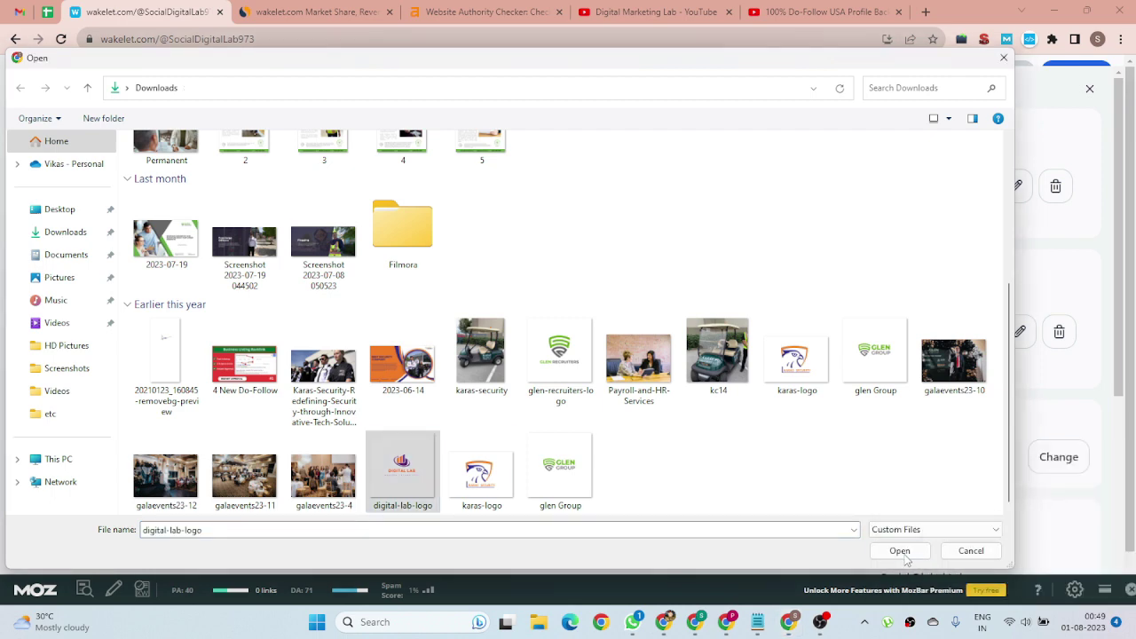
left_click(900, 552)
Step: Fill the profile bio with the two introductory paragraphs after the greeting in the Digital Marketing Lab YouTube channel's About description
scroll(926, 252, "down", 3)
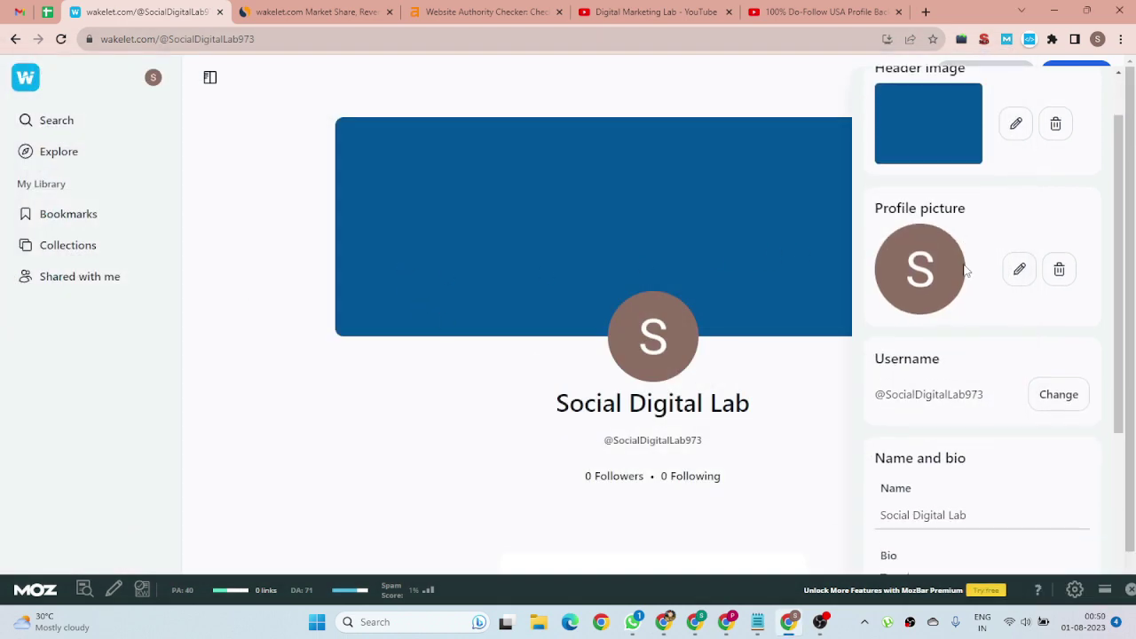
left_click(931, 355)
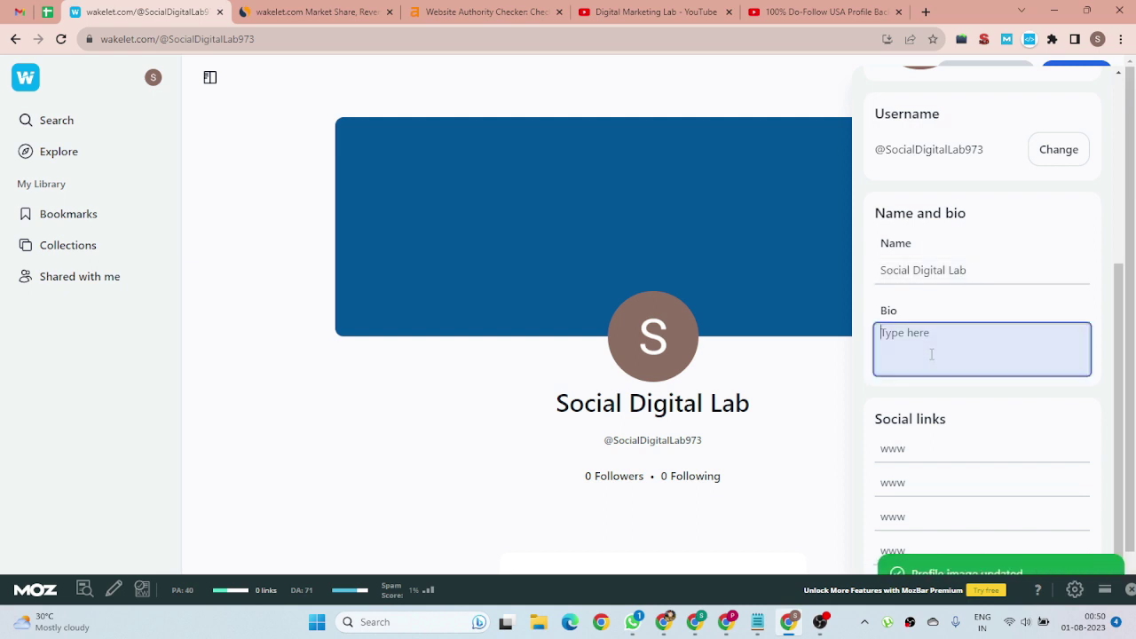
left_click(615, 7)
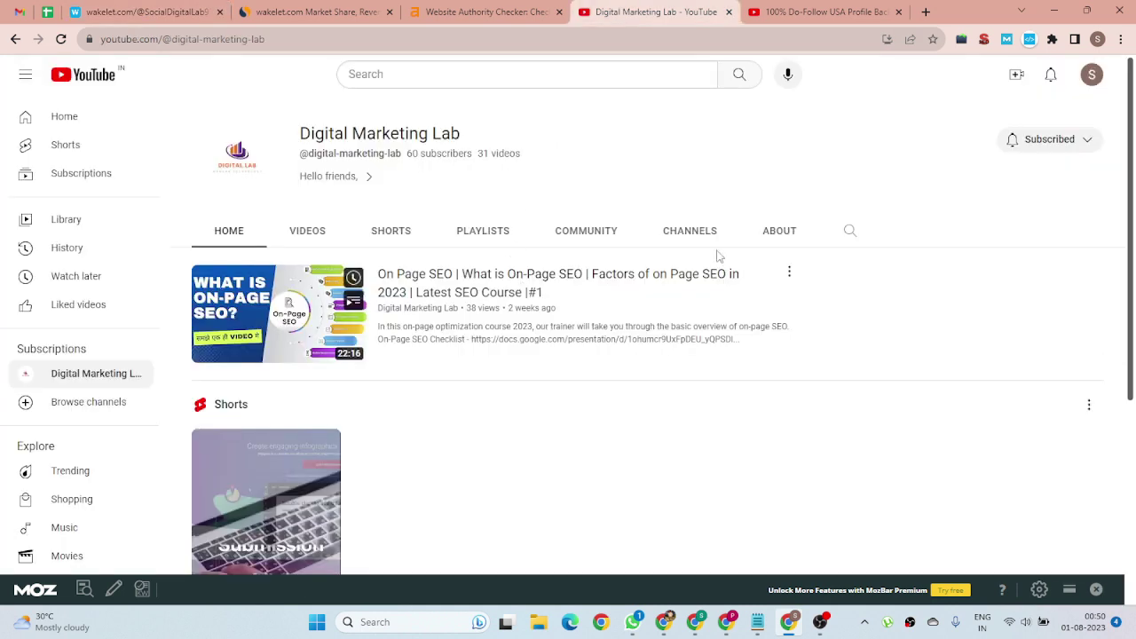
left_click(787, 234)
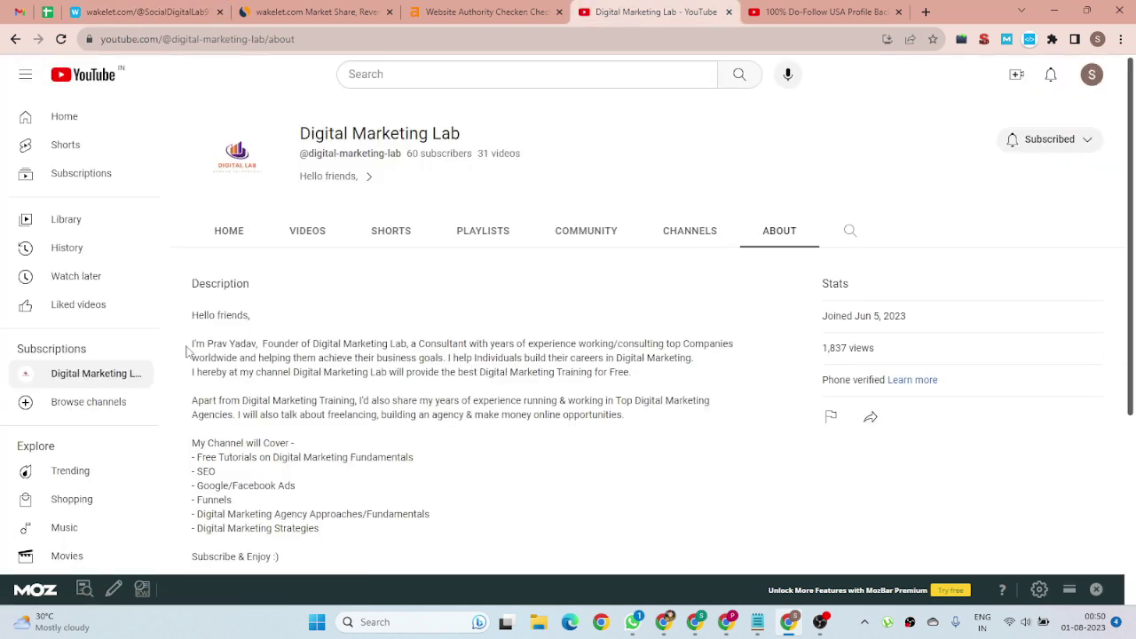
left_click_drag(193, 345, 635, 416)
key("ctrl+c")
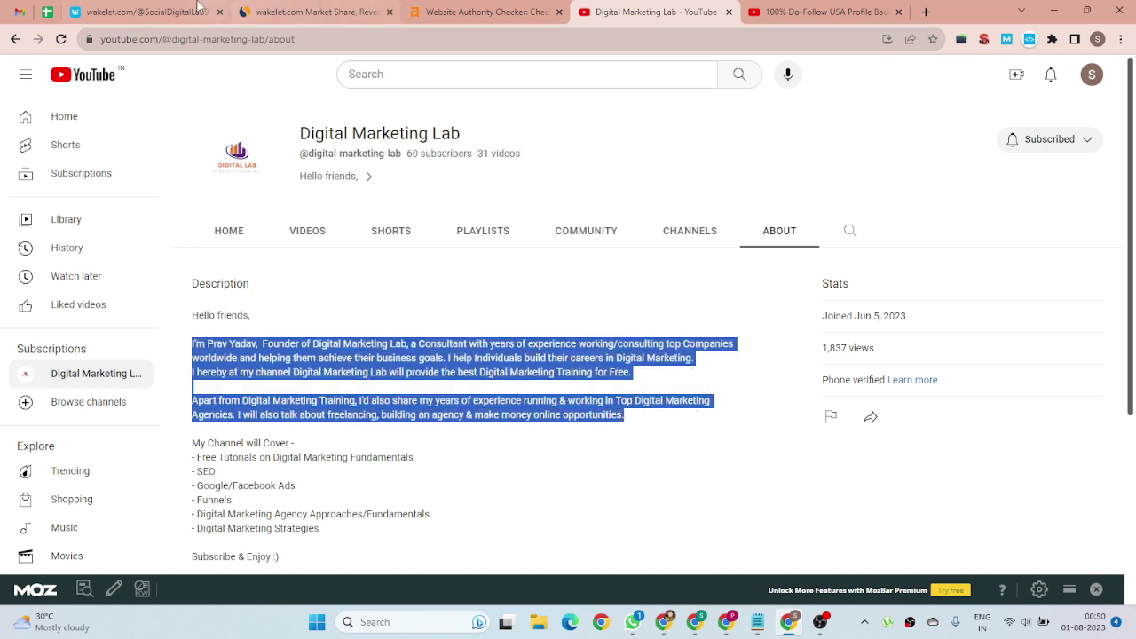
left_click(142, 12)
key("ctrl+v")
scroll(941, 400, "down", 3)
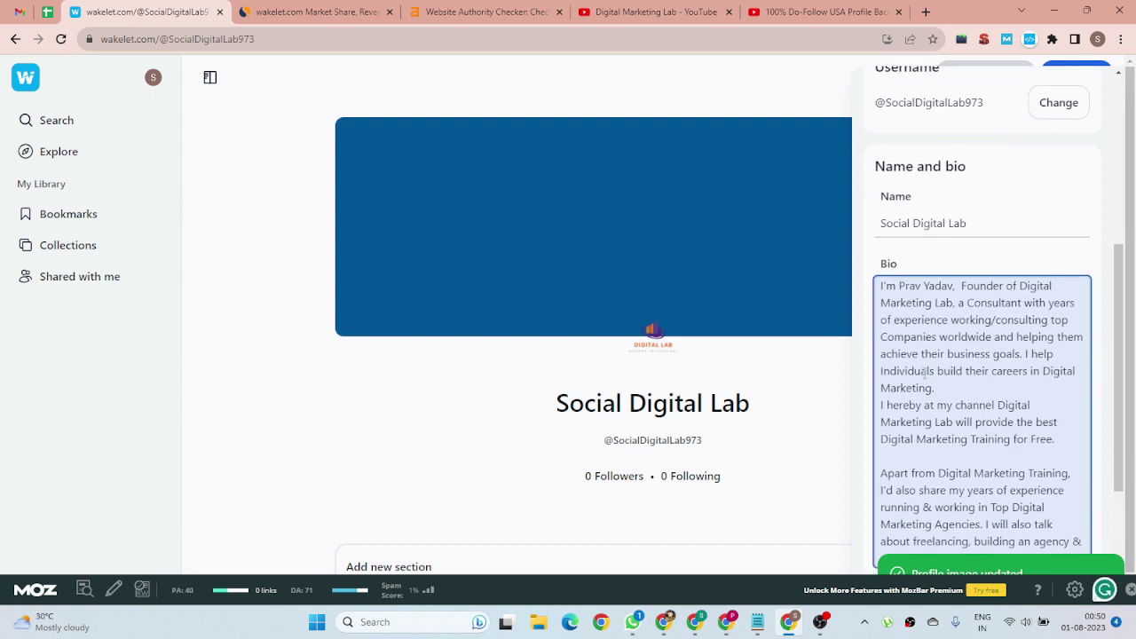
left_click(935, 449)
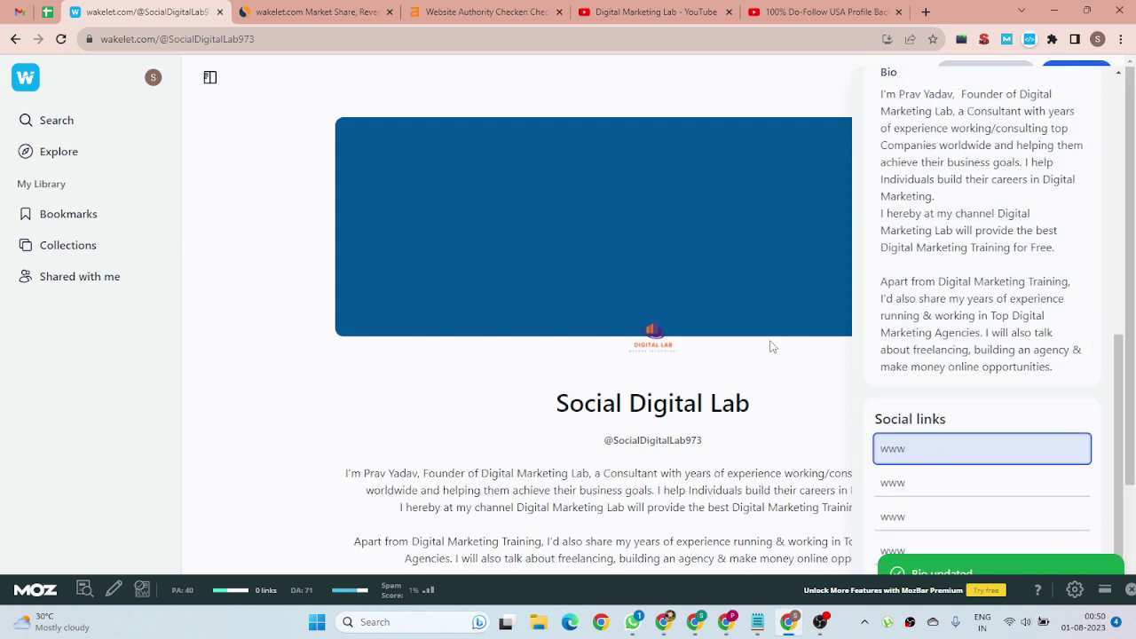
left_click(645, 9)
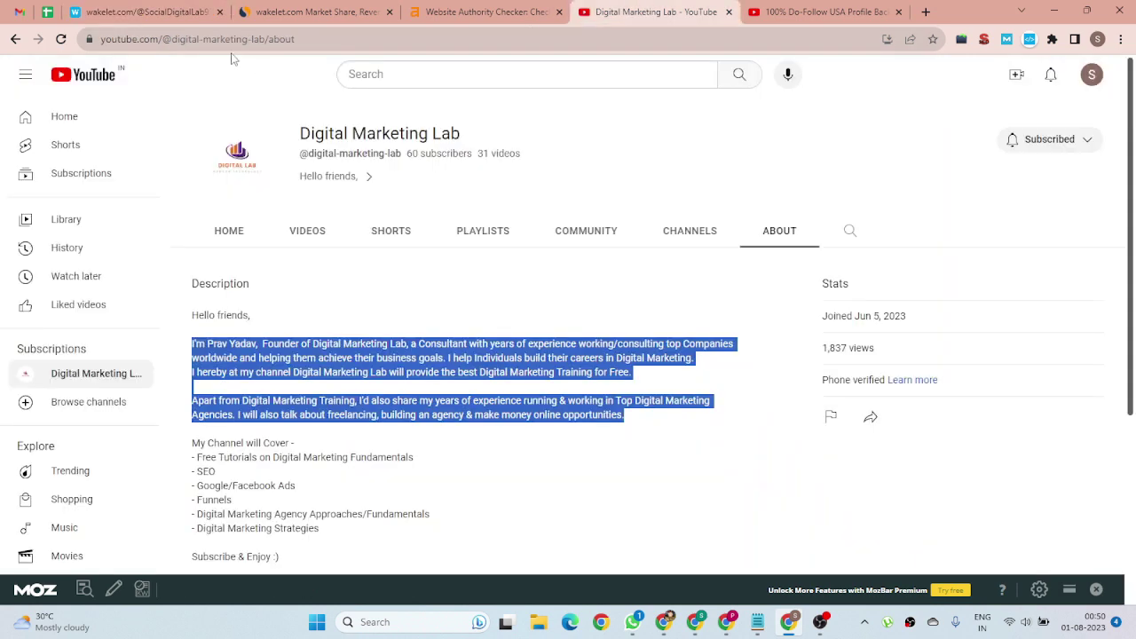
left_click_drag(264, 39, 78, 47)
key("ctrl+c")
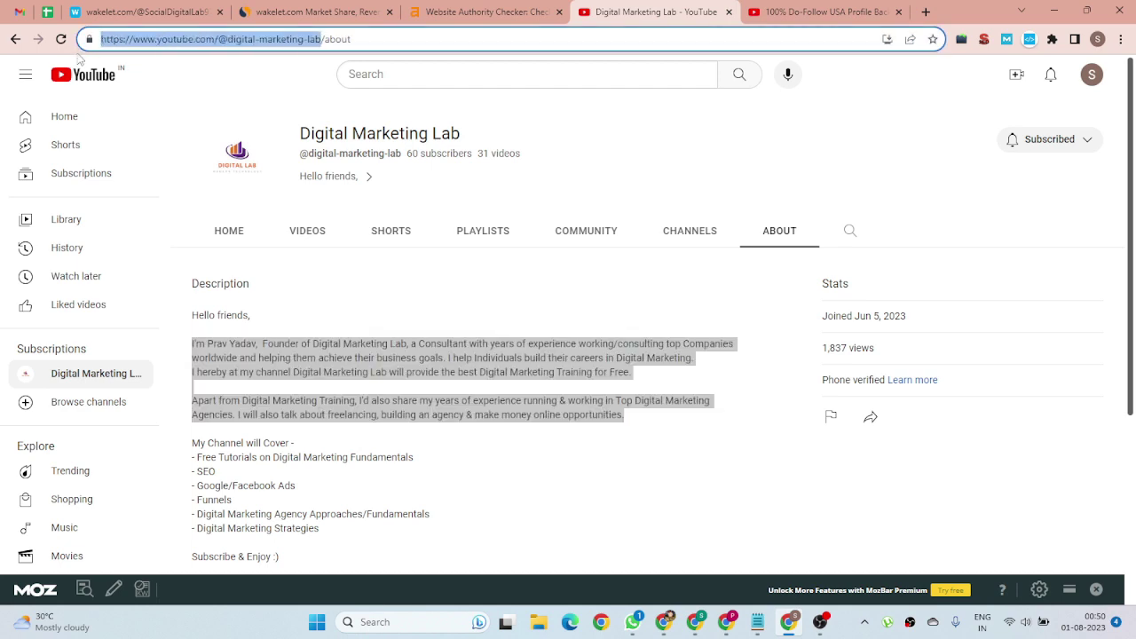
left_click(109, 13)
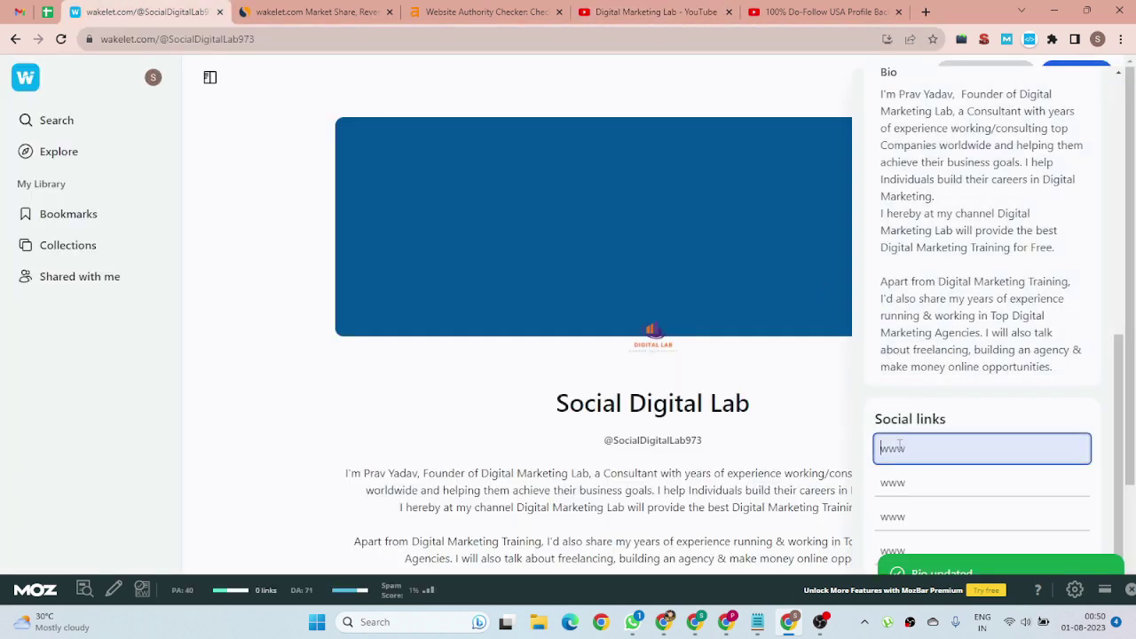
key("ctrl+v")
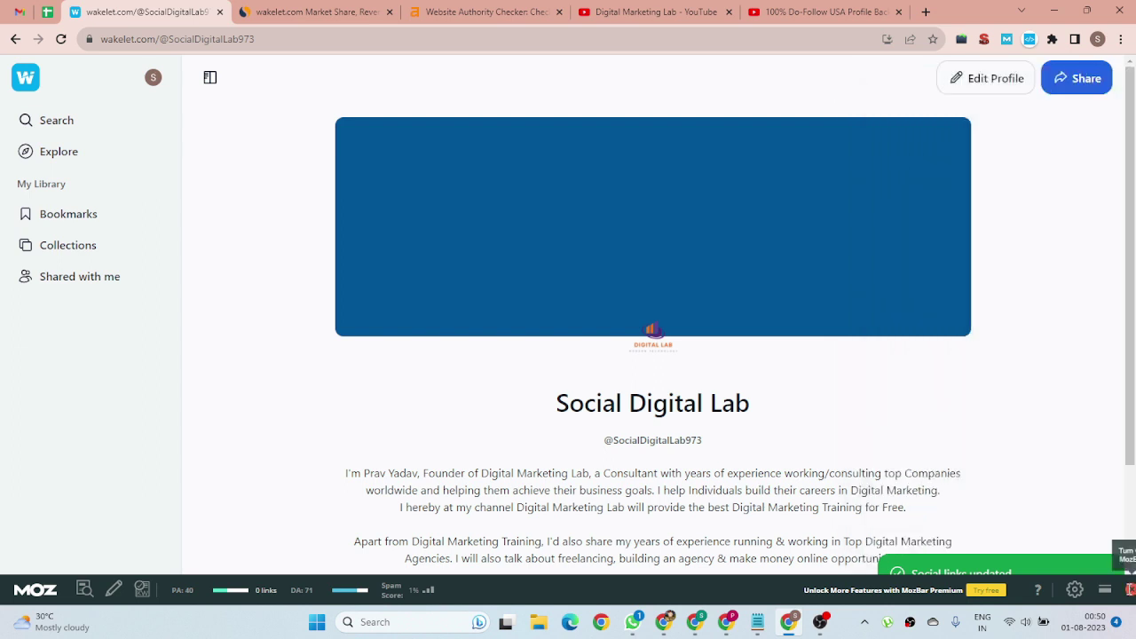
left_click(1131, 590)
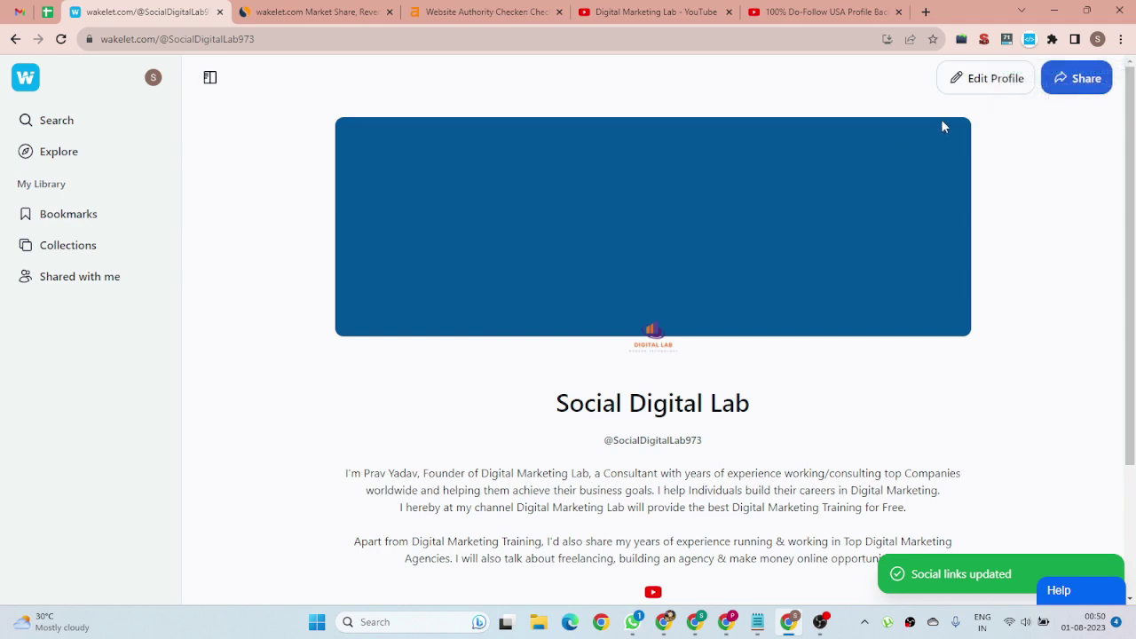
Step: Review the profile's social link fields and the options for changing its header image
left_click(972, 78)
scroll(942, 399, "down", 5)
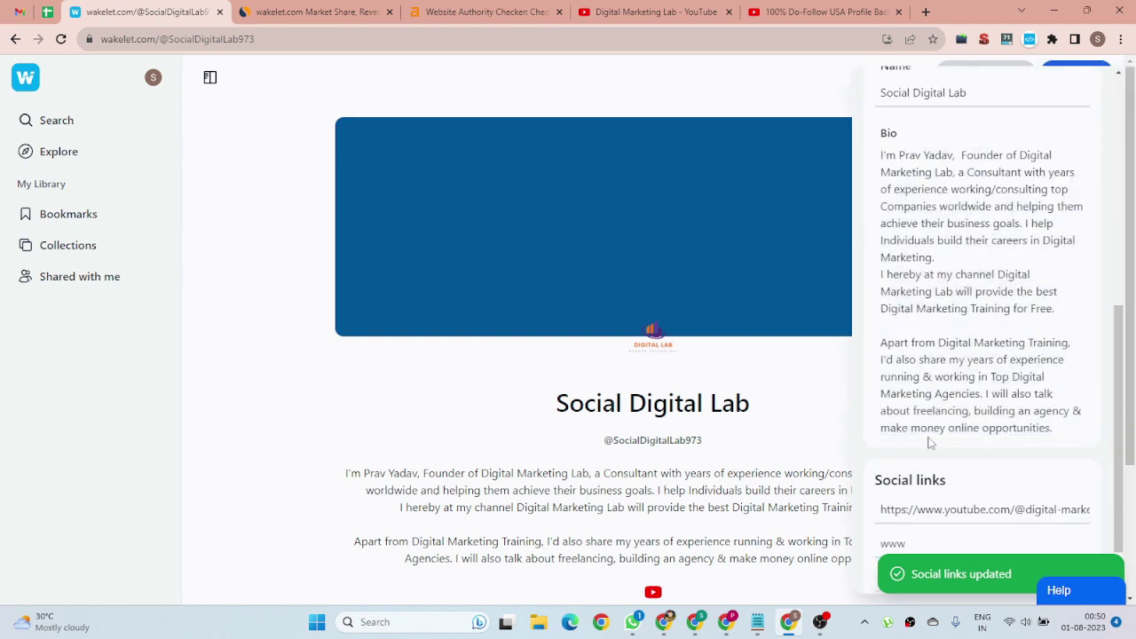
scroll(1005, 361, "up", 1)
scroll(997, 542, "down", 2)
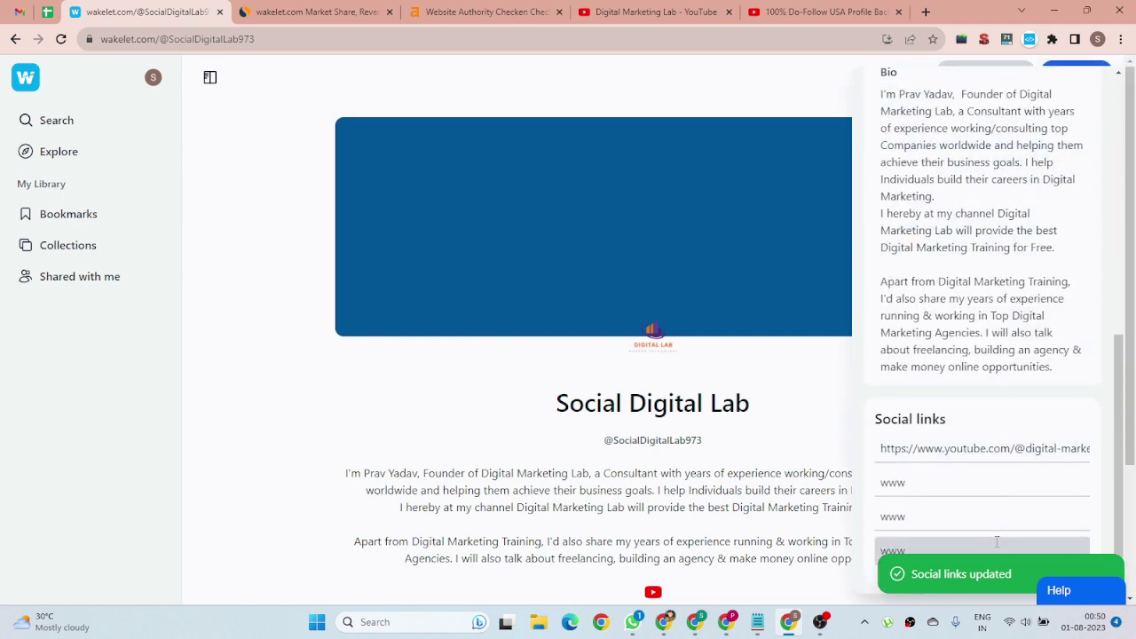
left_click(364, 407)
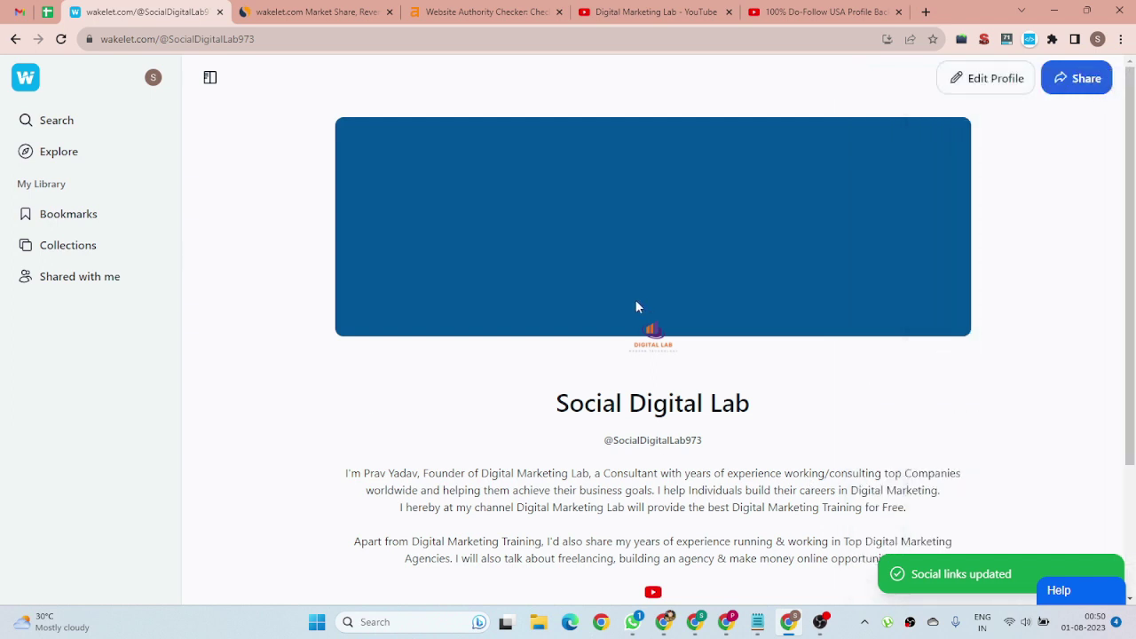
left_click(982, 80)
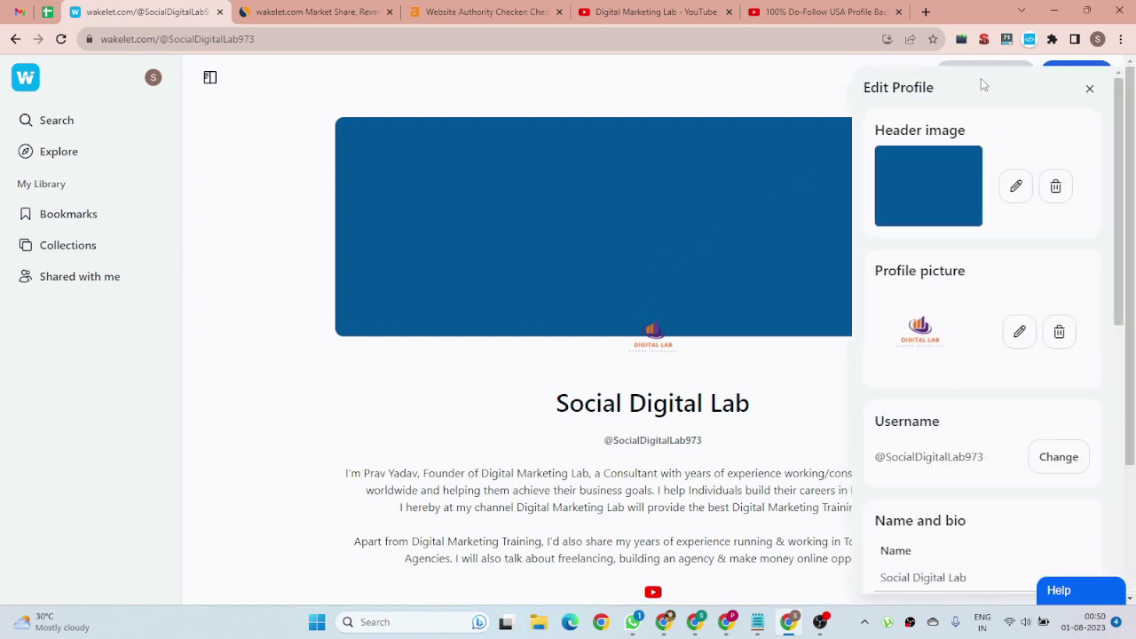
left_click(1017, 185)
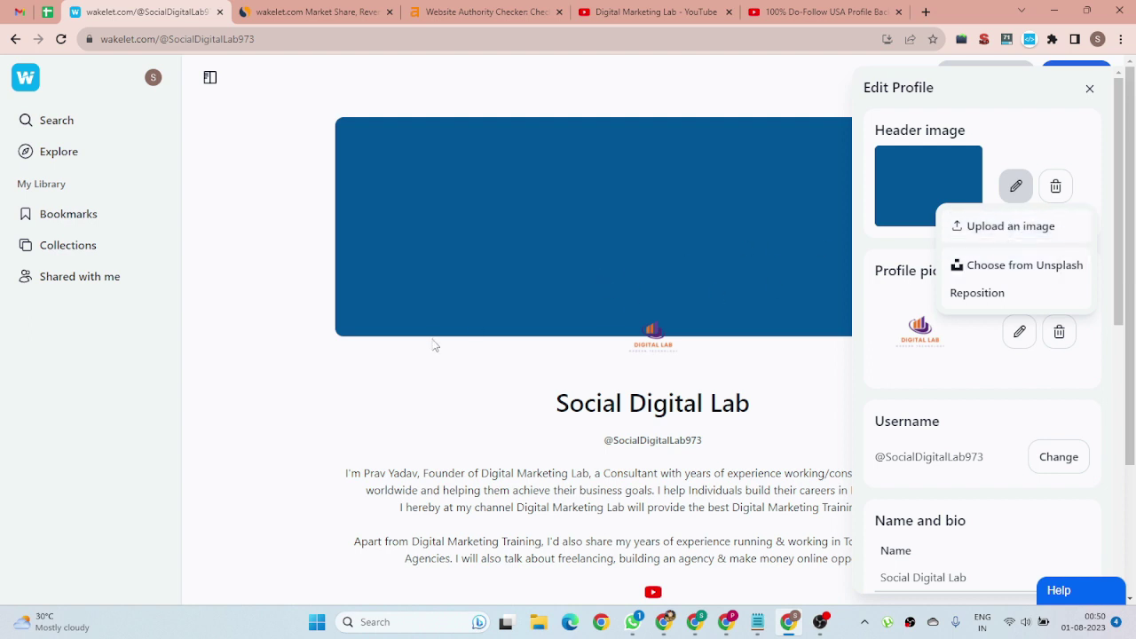
left_click(366, 386)
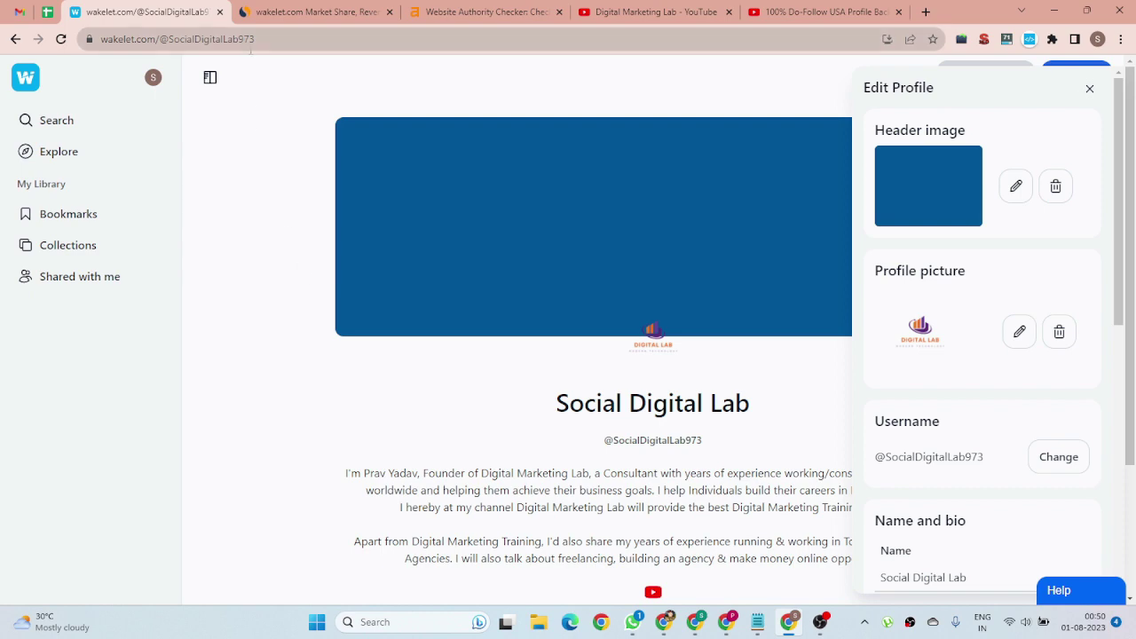
Step: Copy the profile's web address and open it in an incognito window
left_click(277, 38)
key("ctrl+c")
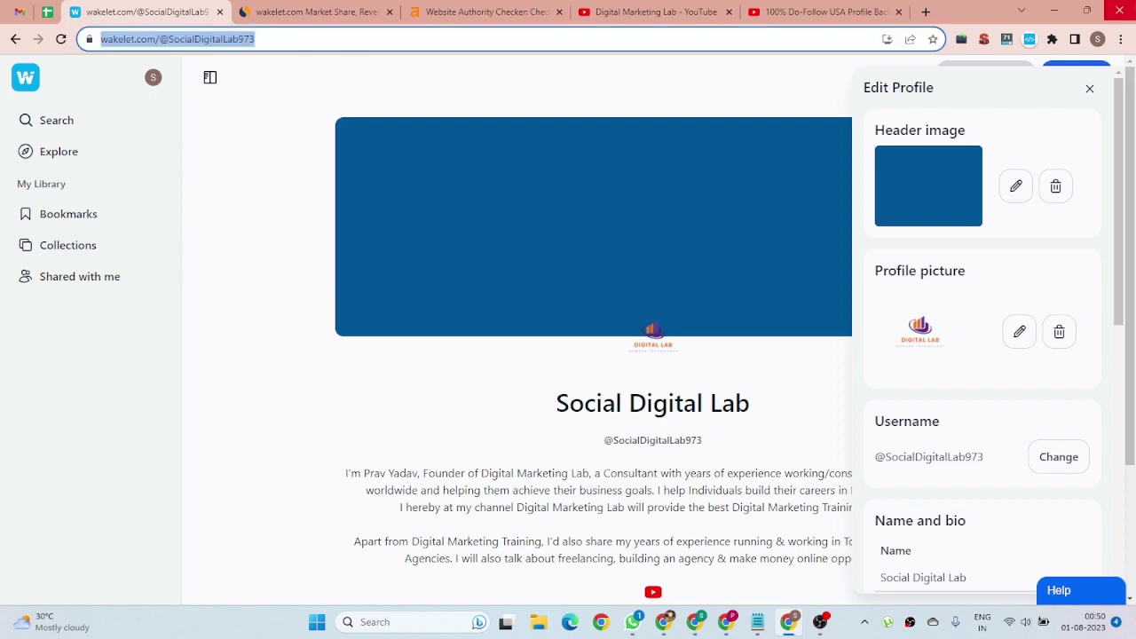
key("ctrl+shift+n")
key("ctrl+v")
key("Return")
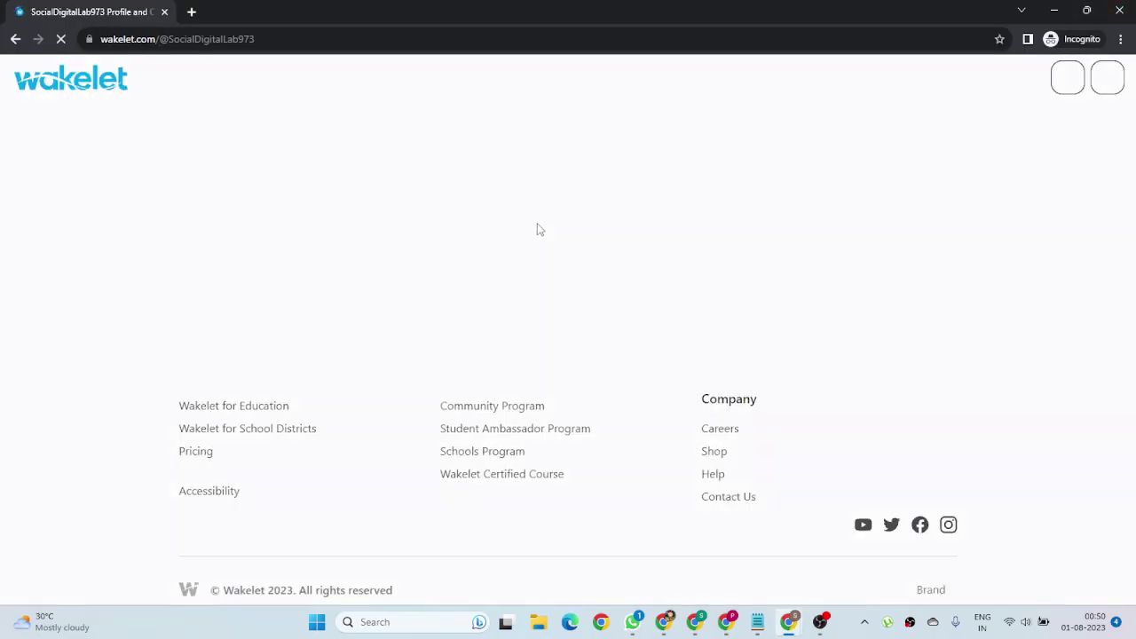
Step: Inspect the HTML of the profile's YouTube link for its rel attribute, and close the incognito window
scroll(657, 322, "down", 5)
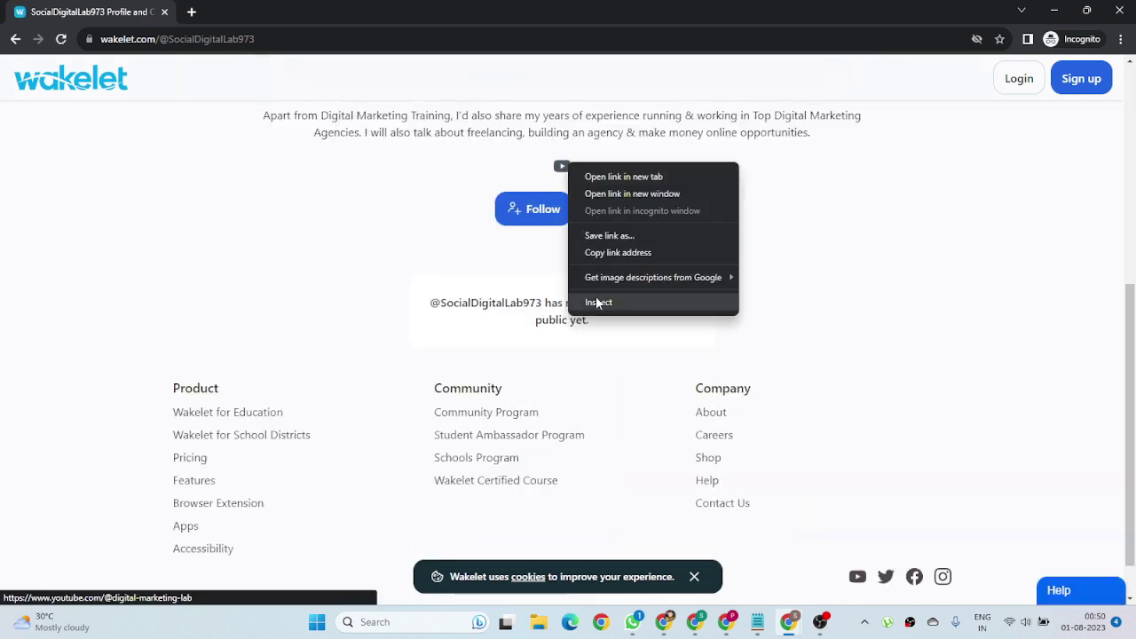
left_click(599, 302)
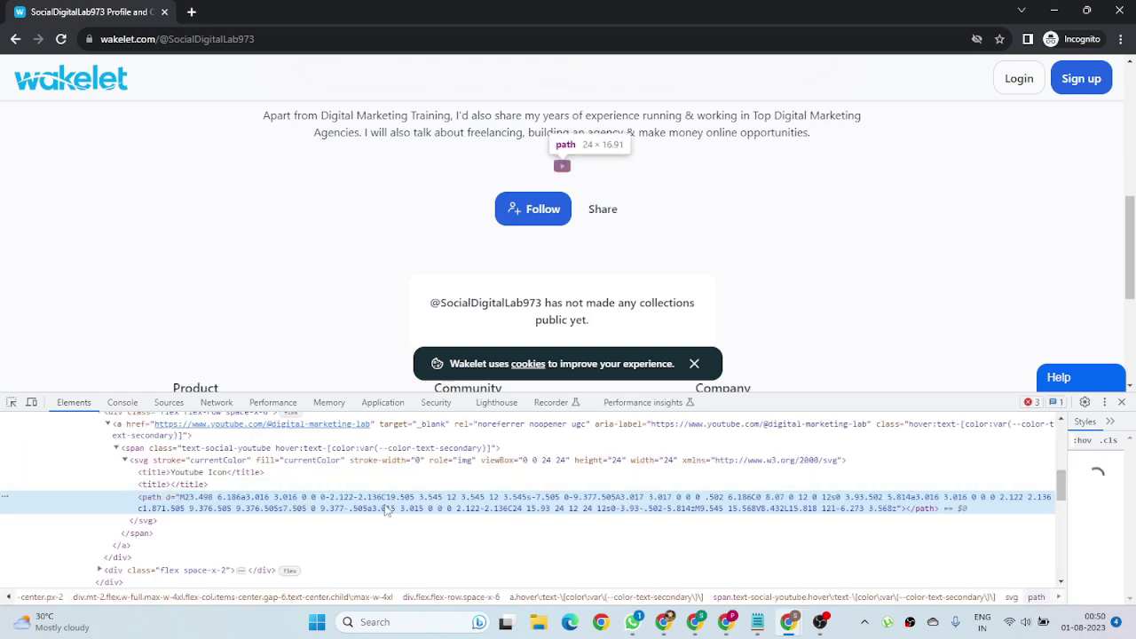
scroll(255, 447, "up", 3)
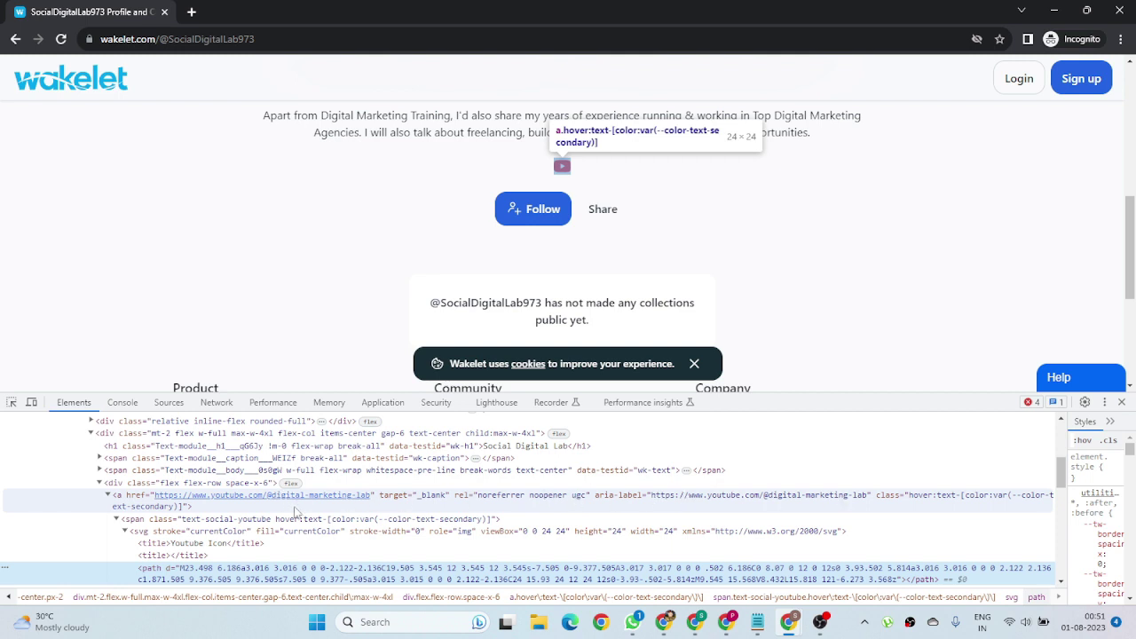
left_click(1121, 403)
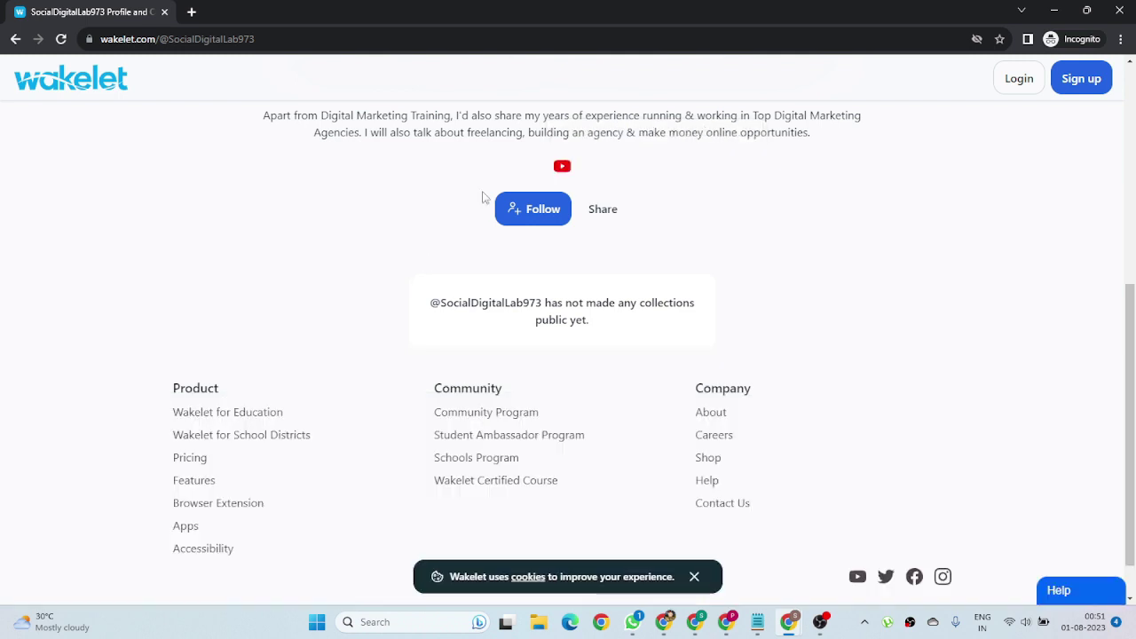
scroll(1015, 79, "up", 1)
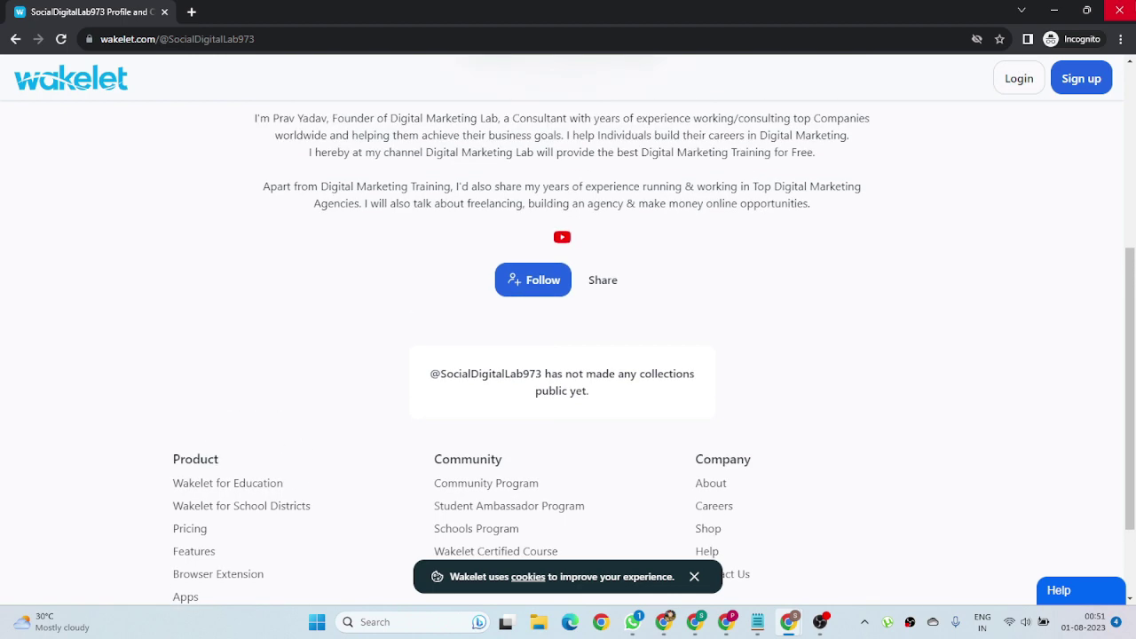
left_click(1119, 10)
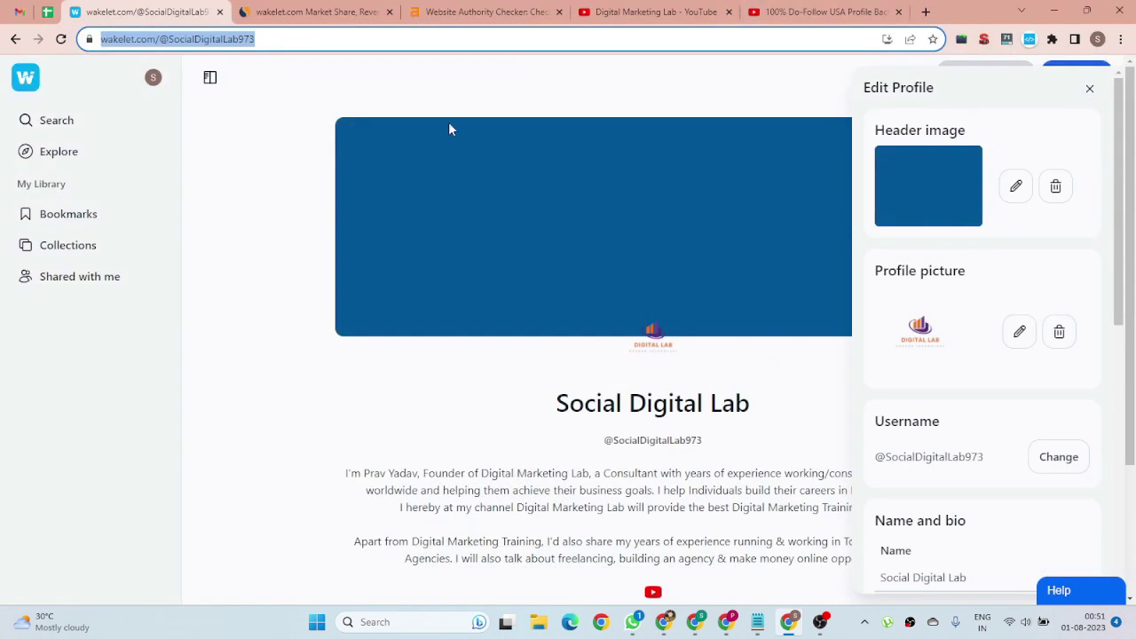
left_click(926, 11)
type("https://wakelet.com/@SocialDigitalLab973")
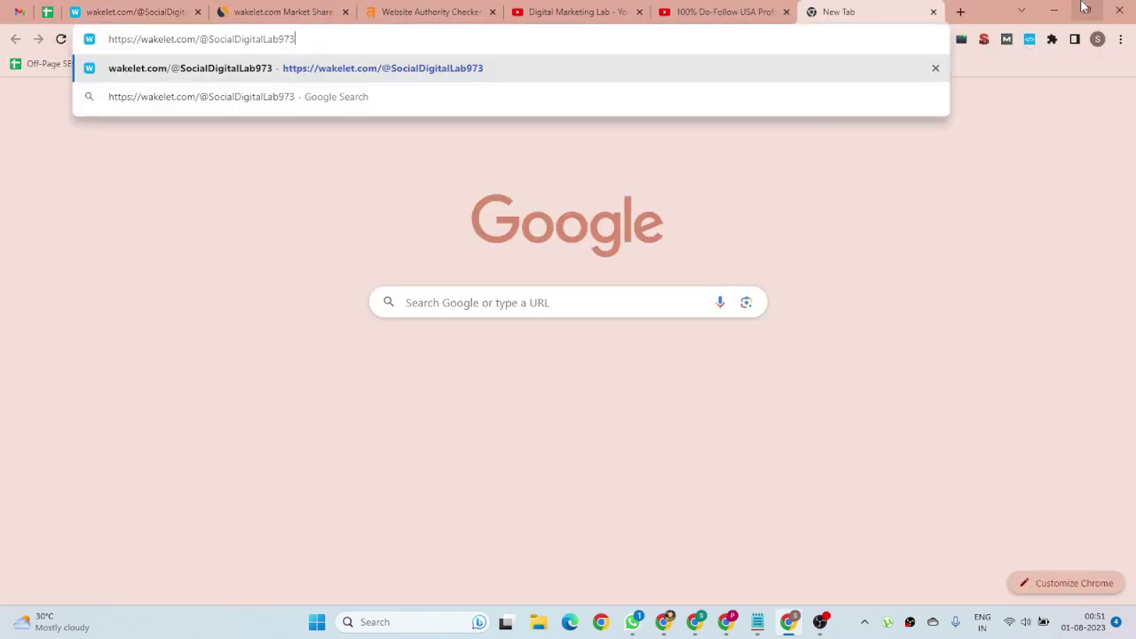
key("Return")
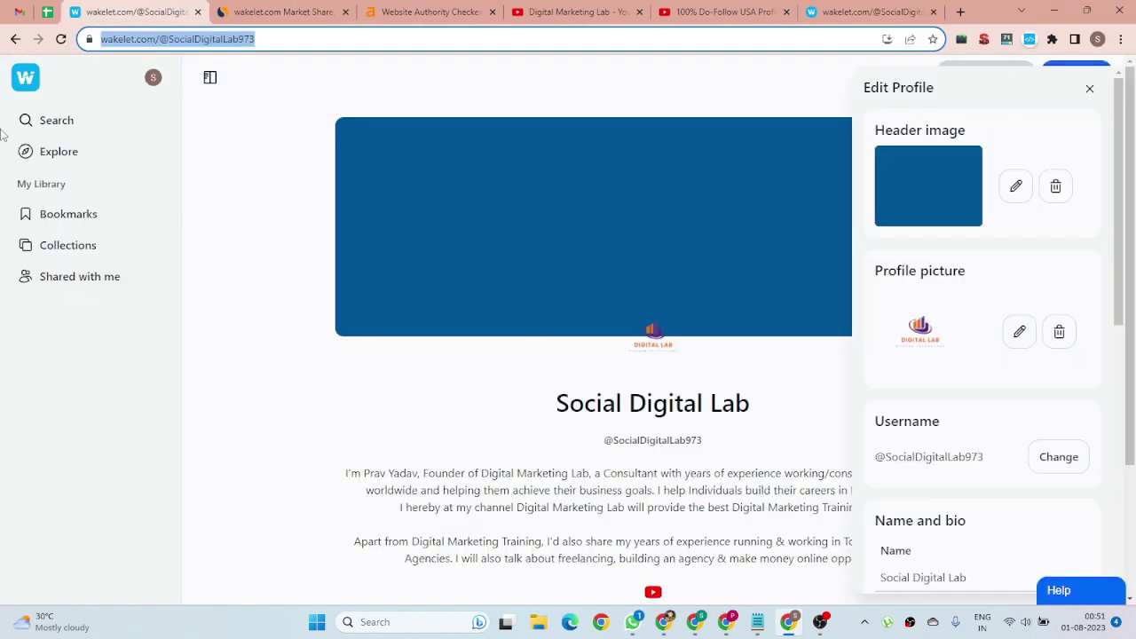
Step: Create a new collection from the Wakelet library and open its title for editing
left_click(29, 81)
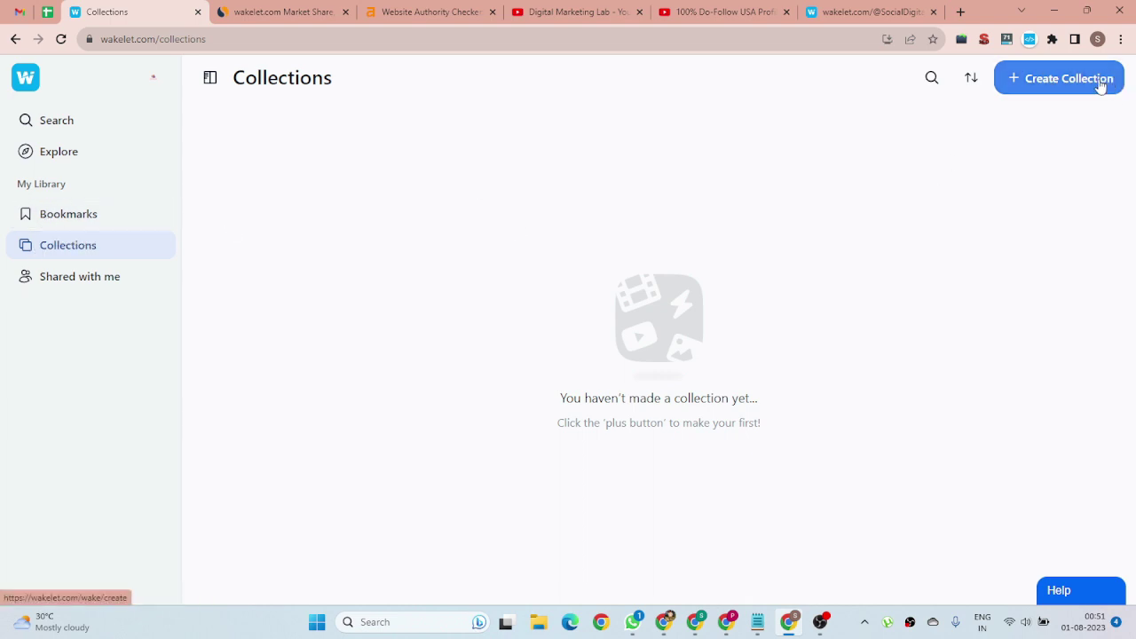
left_click(1101, 82)
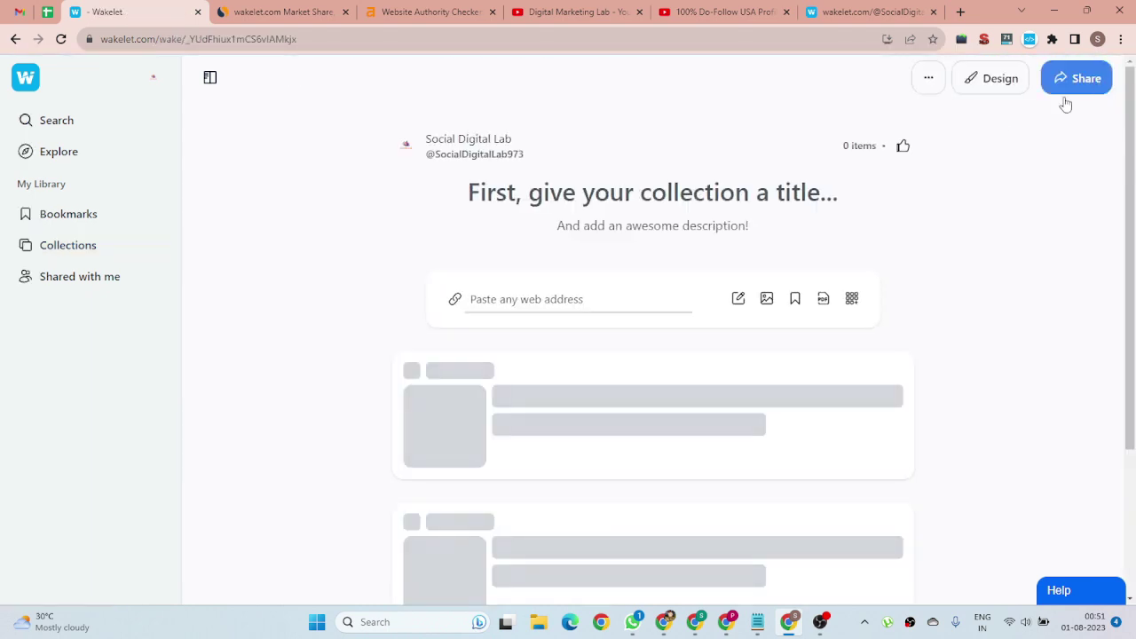
left_click(828, 190)
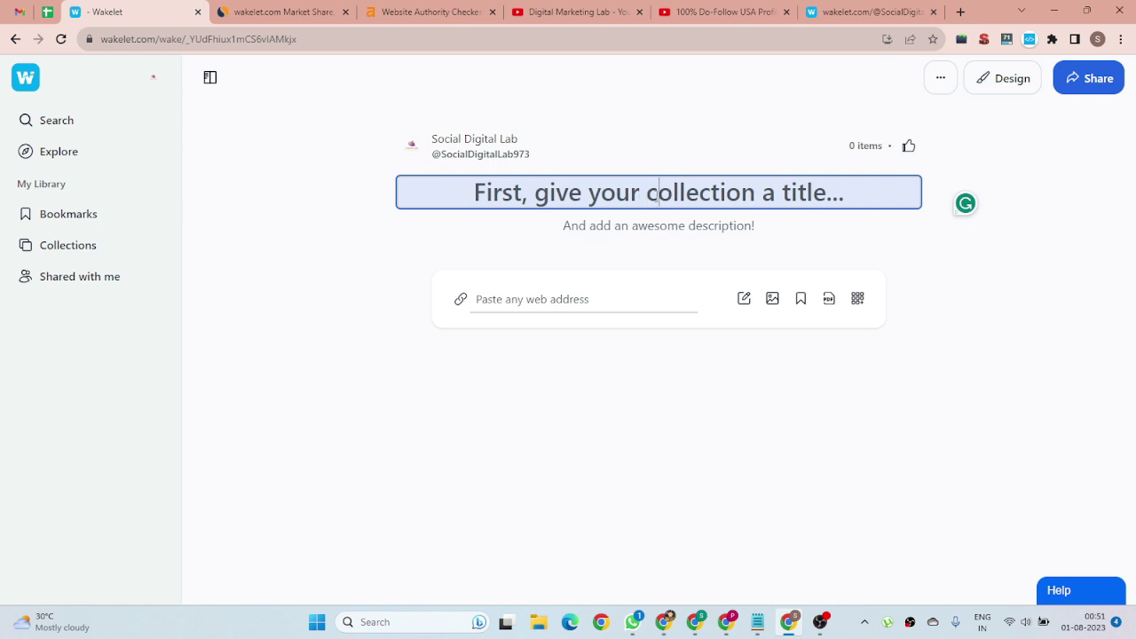
Step: Title the collection with the YouTube video's title, "100% Do-Follow USA Profile Backlink | 70+ DA & Instant Approval | Get Unlimited Traffic | #seo"
left_click(684, 12)
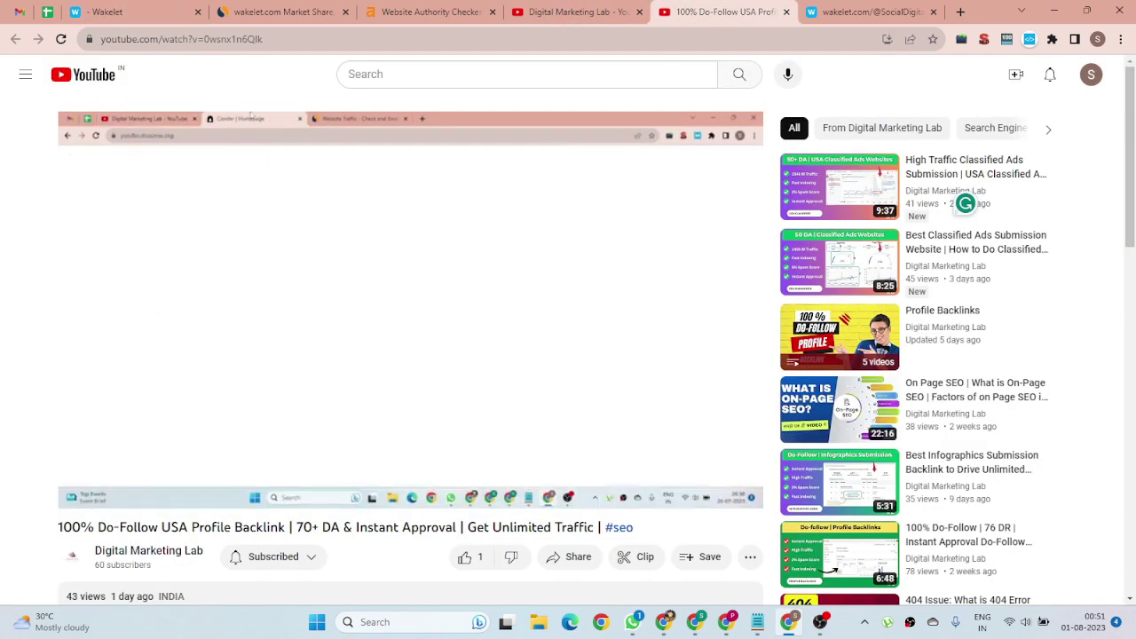
scroll(192, 479, "down", 3)
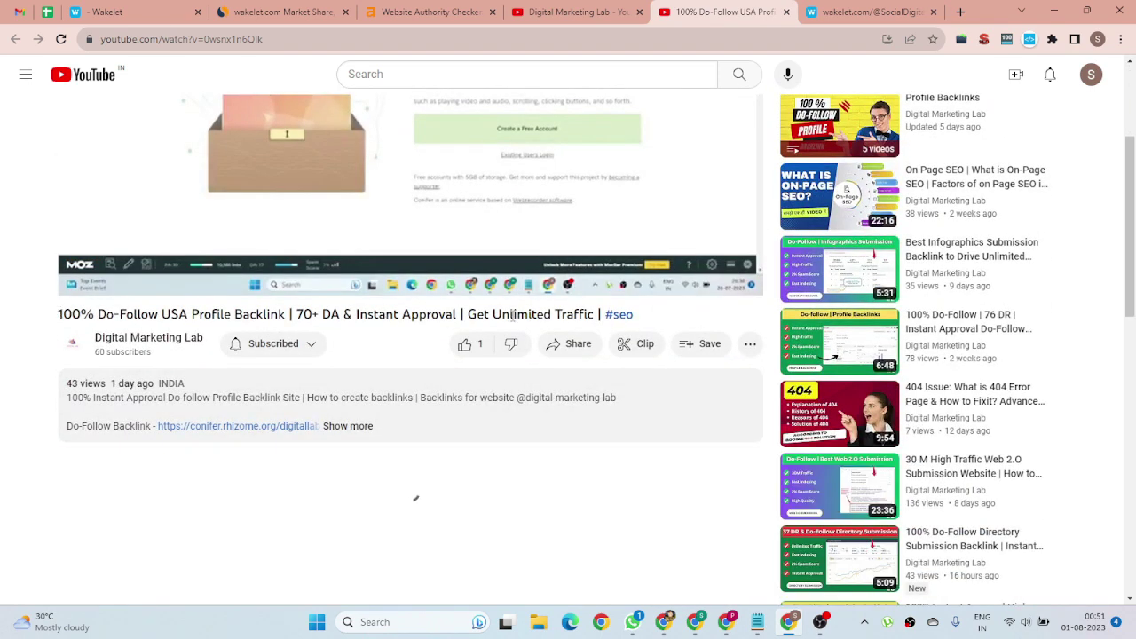
left_click_drag(59, 314, 637, 316)
key("ctrl+c")
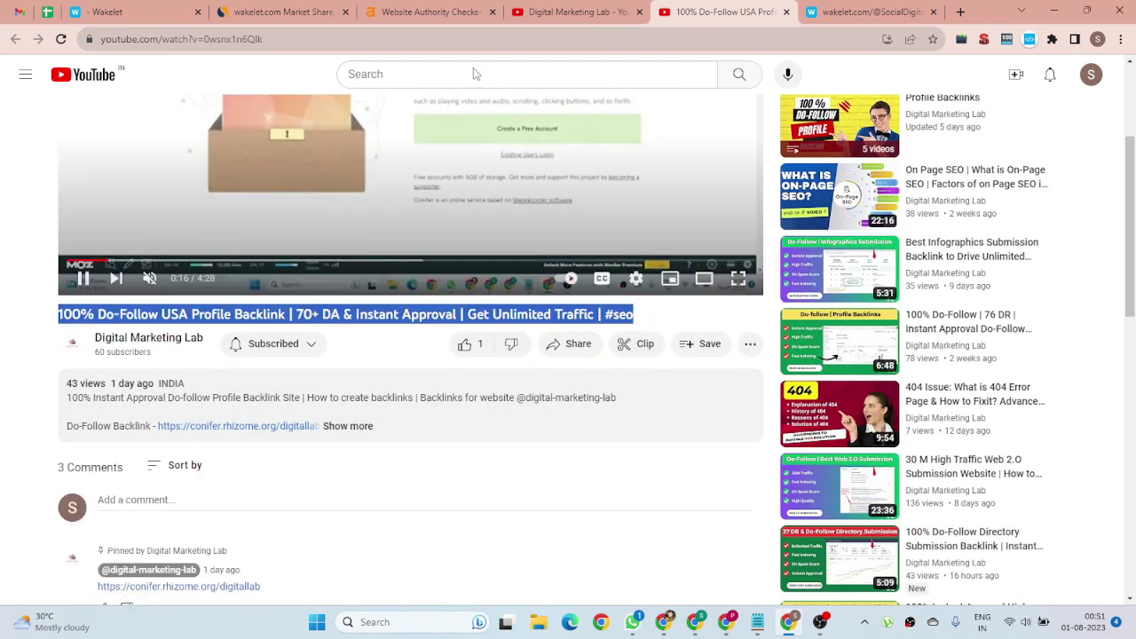
left_click(124, 11)
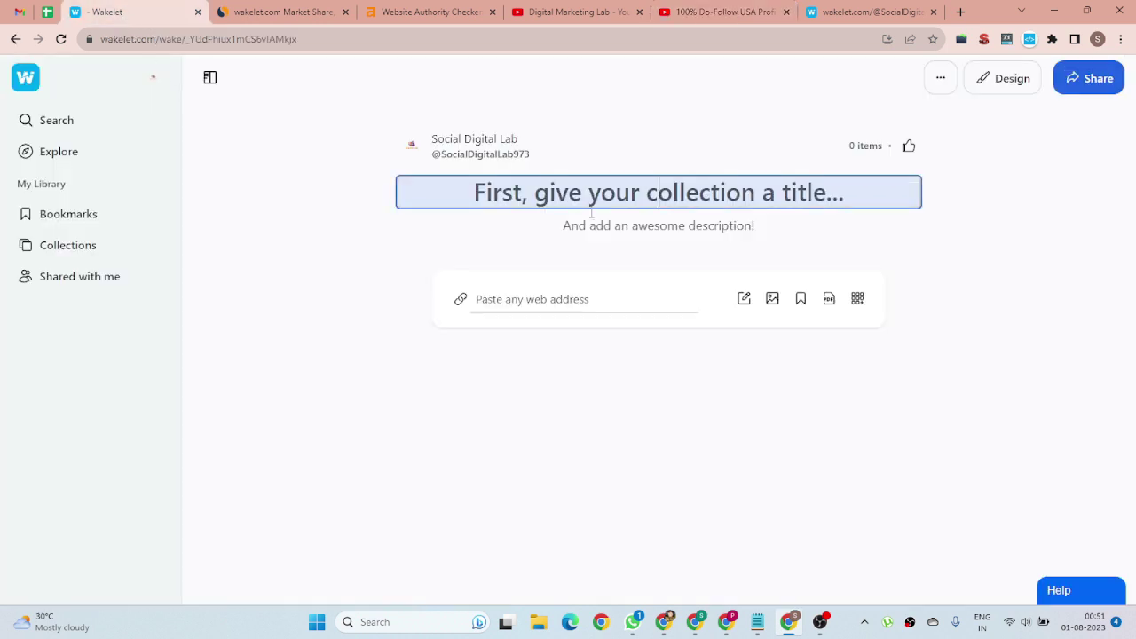
key("ctrl+v")
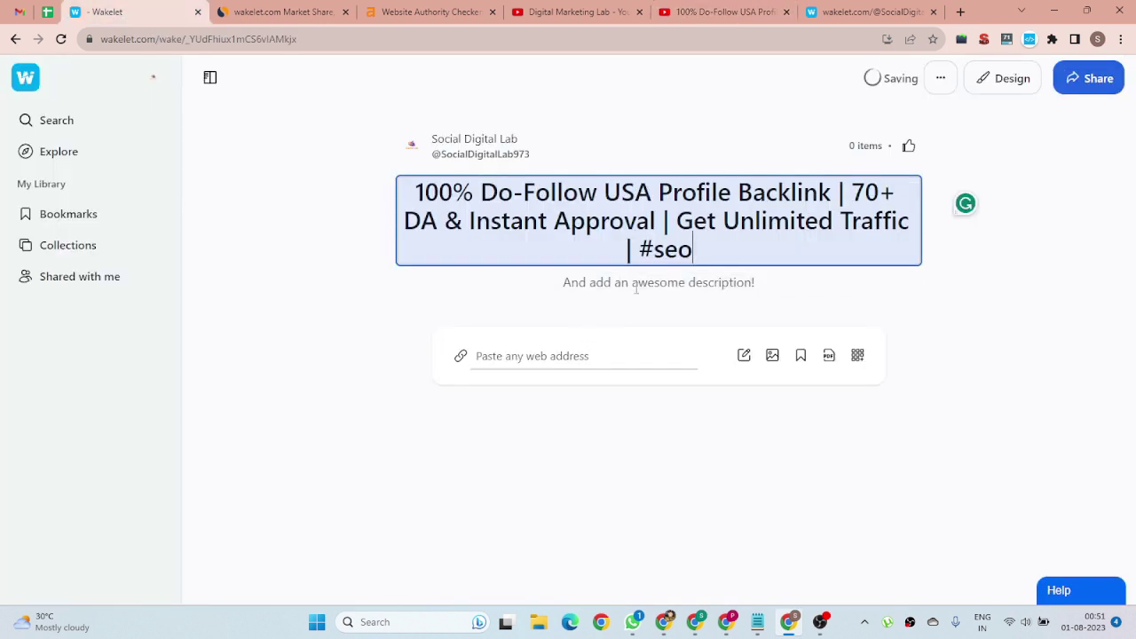
Step: Copy the YouTube video's full expanded description into the collection's description
left_click(636, 285)
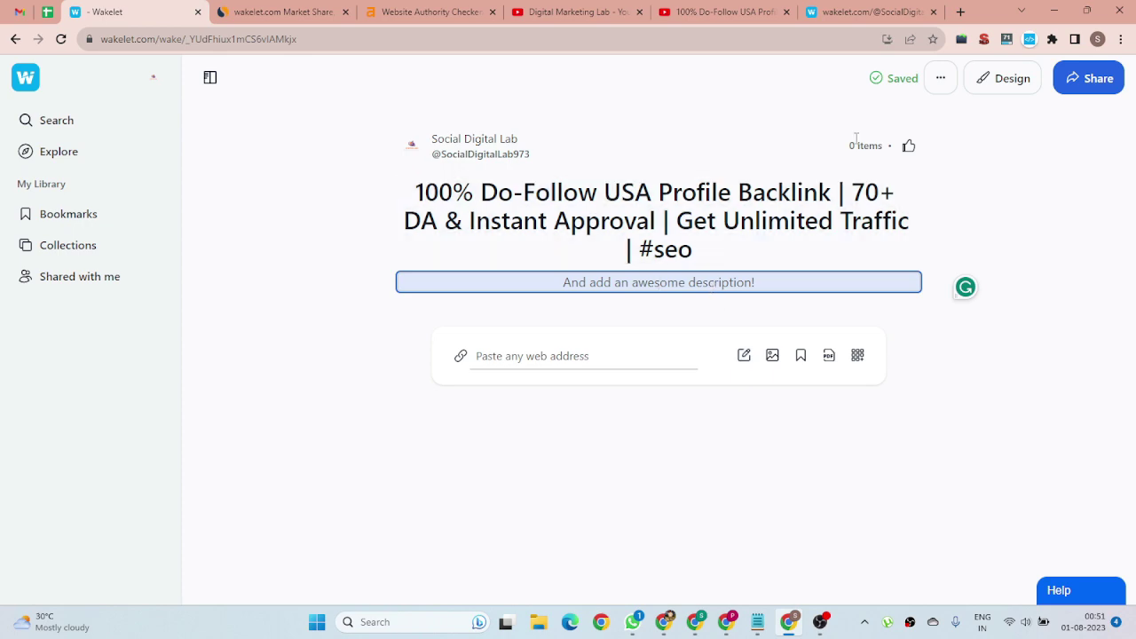
left_click(861, 12)
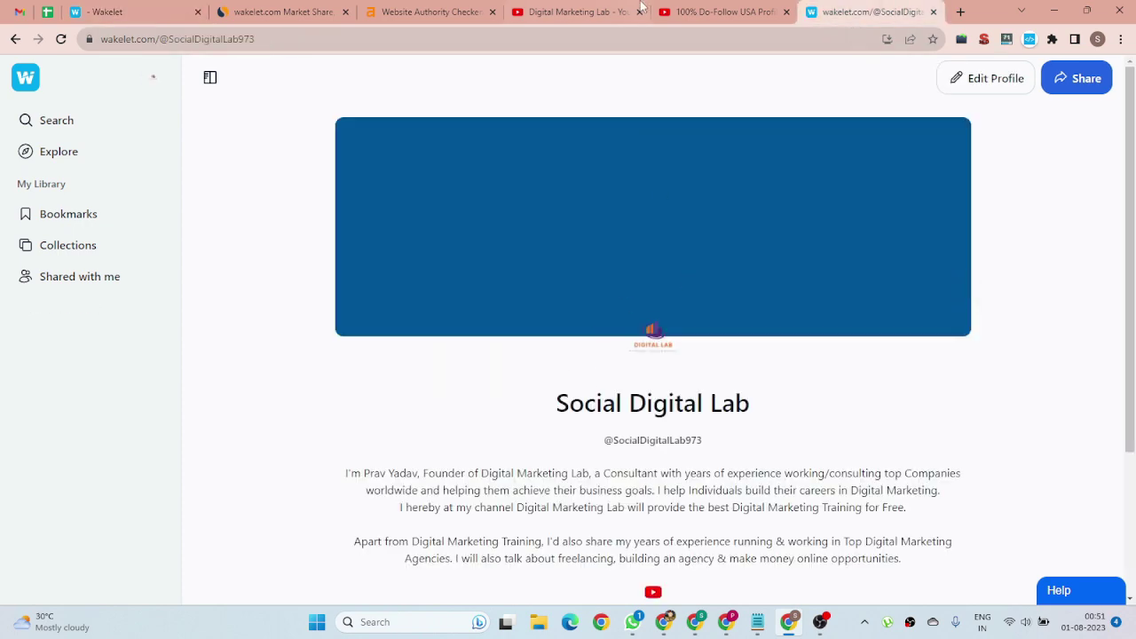
left_click(668, 8)
scroll(355, 373, "down", 1)
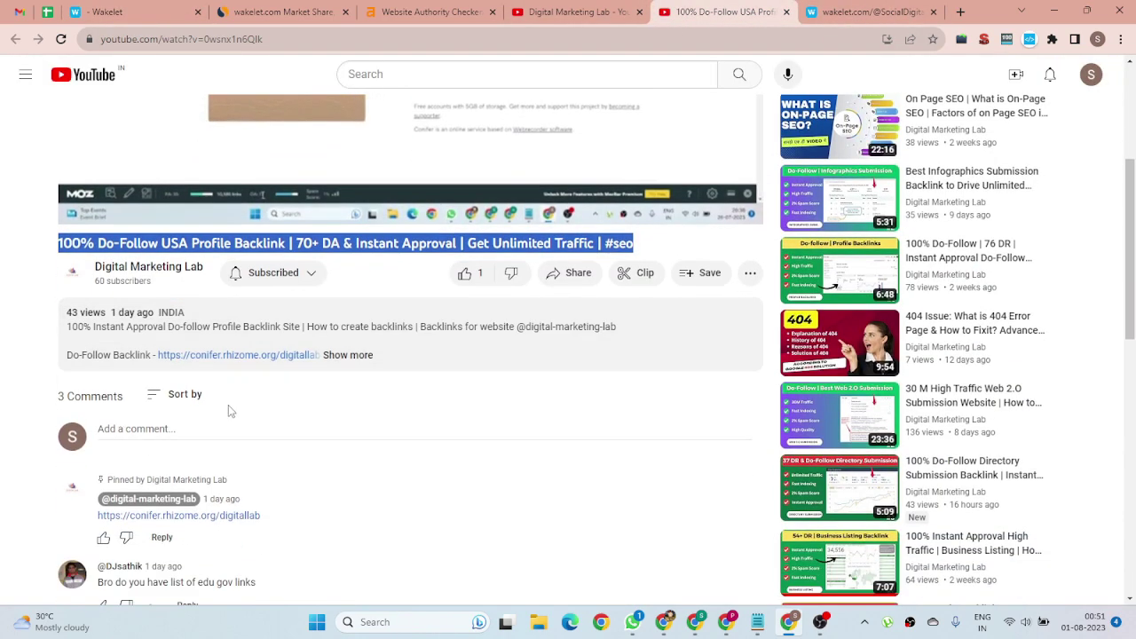
left_click(346, 355)
left_click_drag(67, 325, 318, 517)
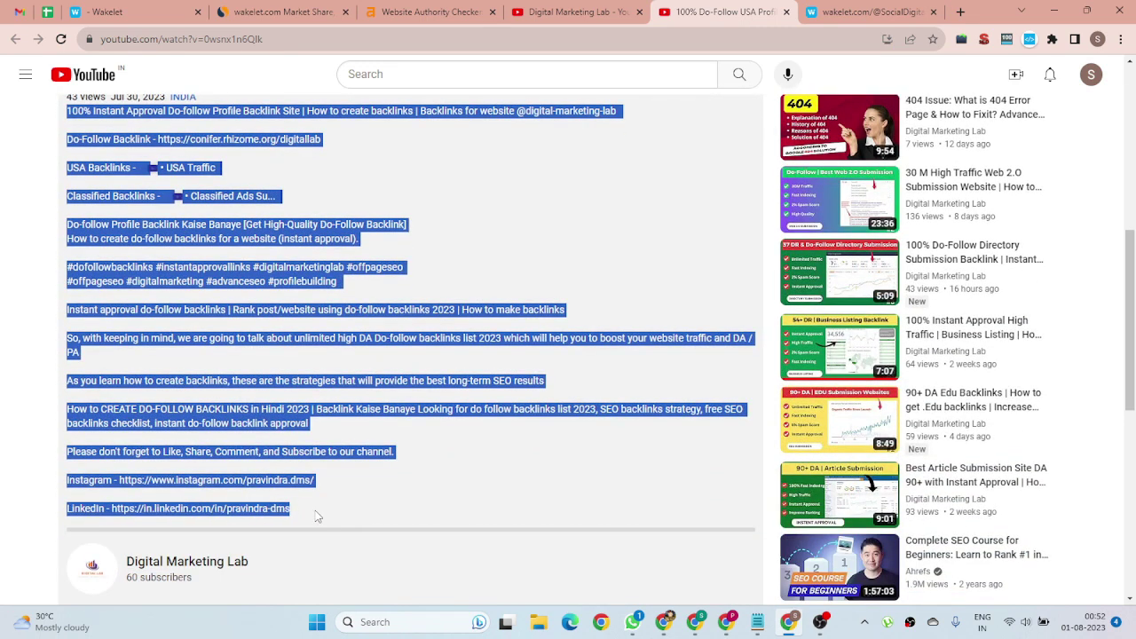
left_click(142, 11)
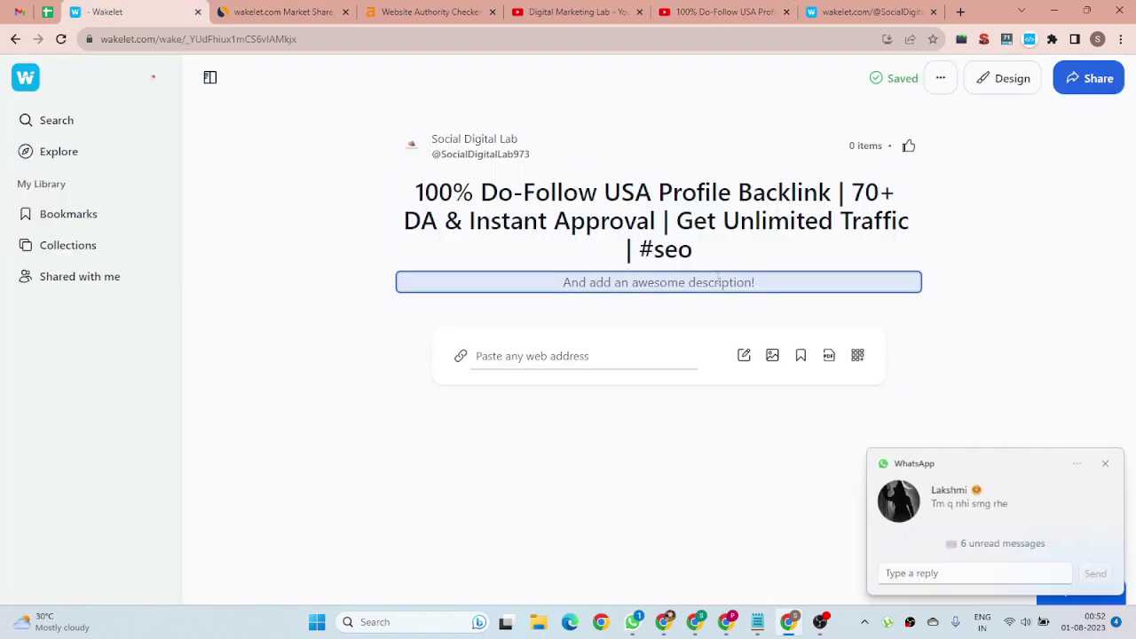
key("ctrl+v")
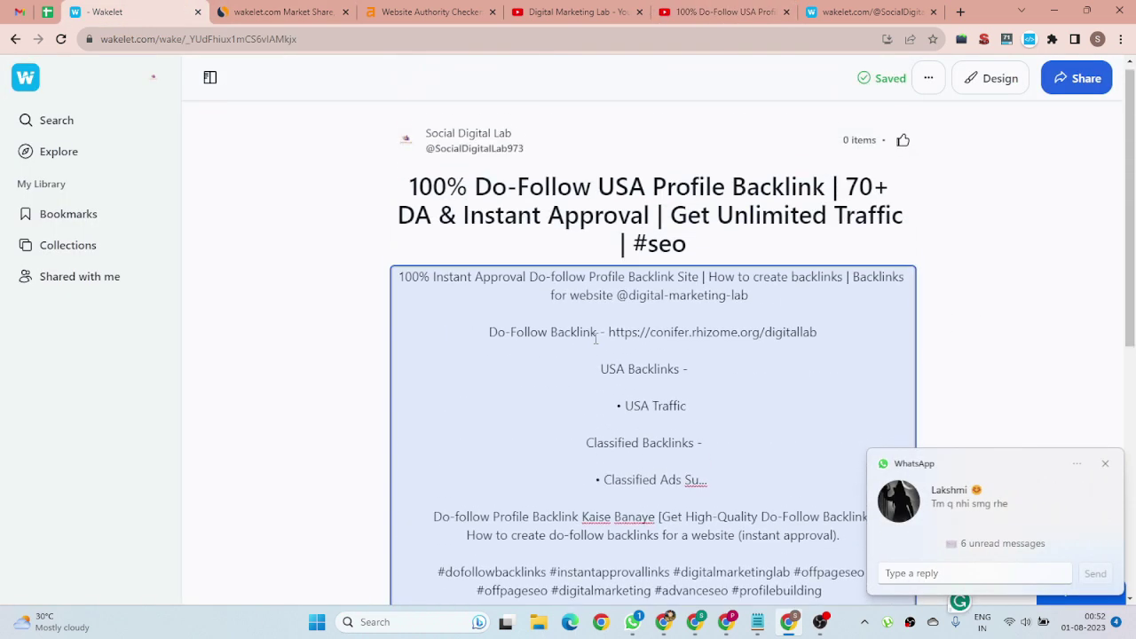
Step: Remove the "USA Backlinks", "USA Traffic", "Classified Backlinks" and "Classified Ads Su..." lines from the collection's description
scroll(597, 338, "down", 3)
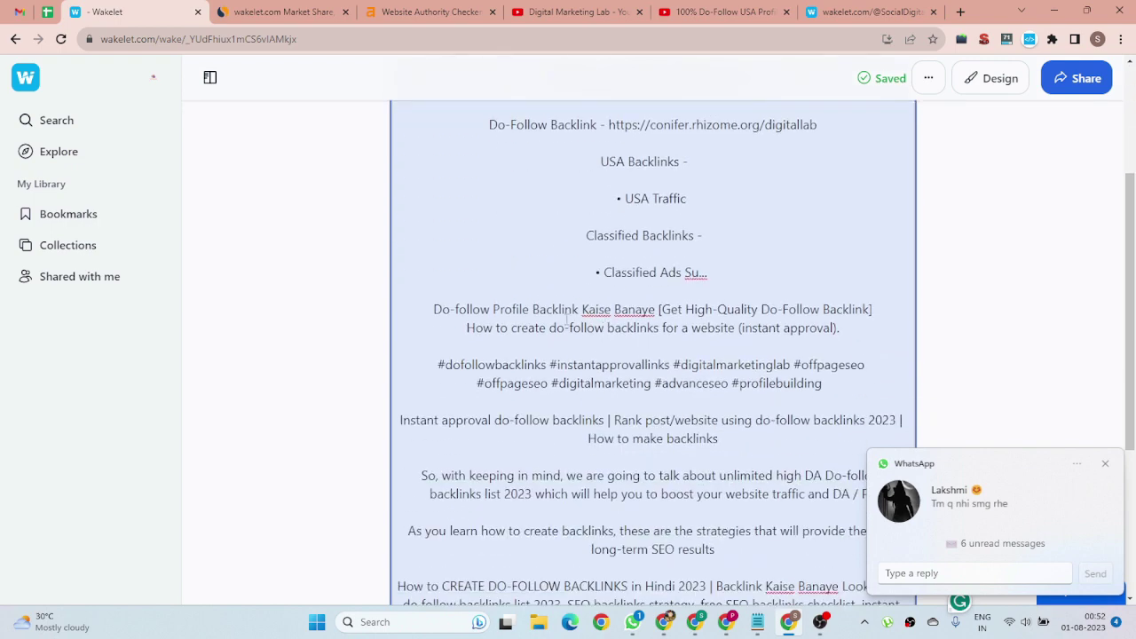
scroll(697, 319, "up", 3)
left_click_drag(710, 485, 626, 410)
key("BackSpace")
key("BackSpace")
key("BackSpace")
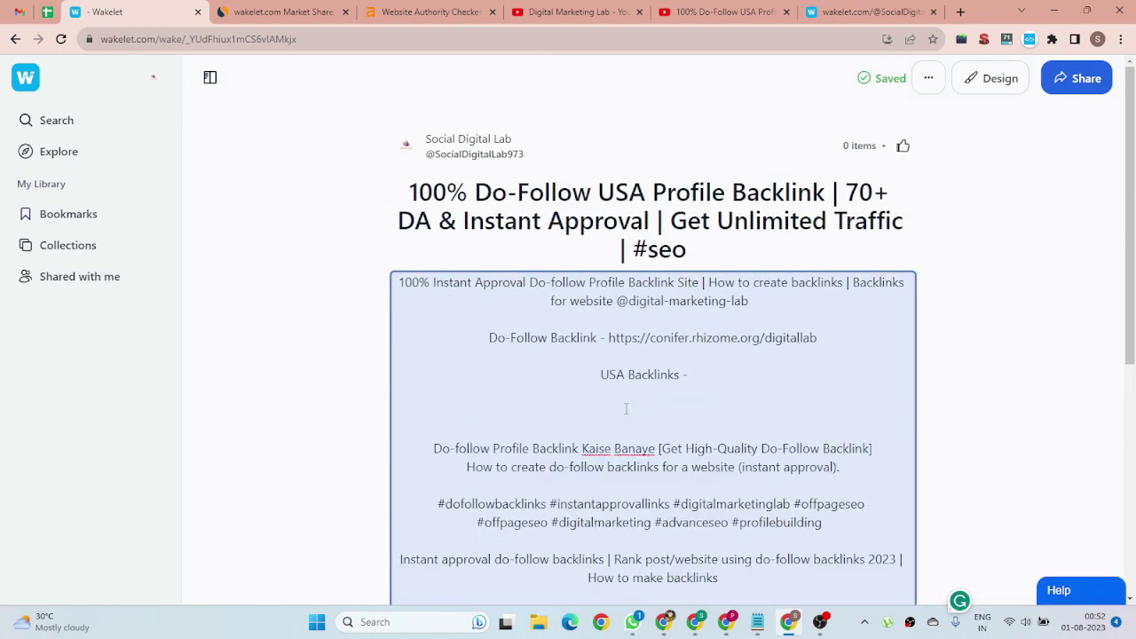
left_click_drag(705, 375, 586, 378)
key("BackSpace")
key("BackSpace")
key("BackSpace")
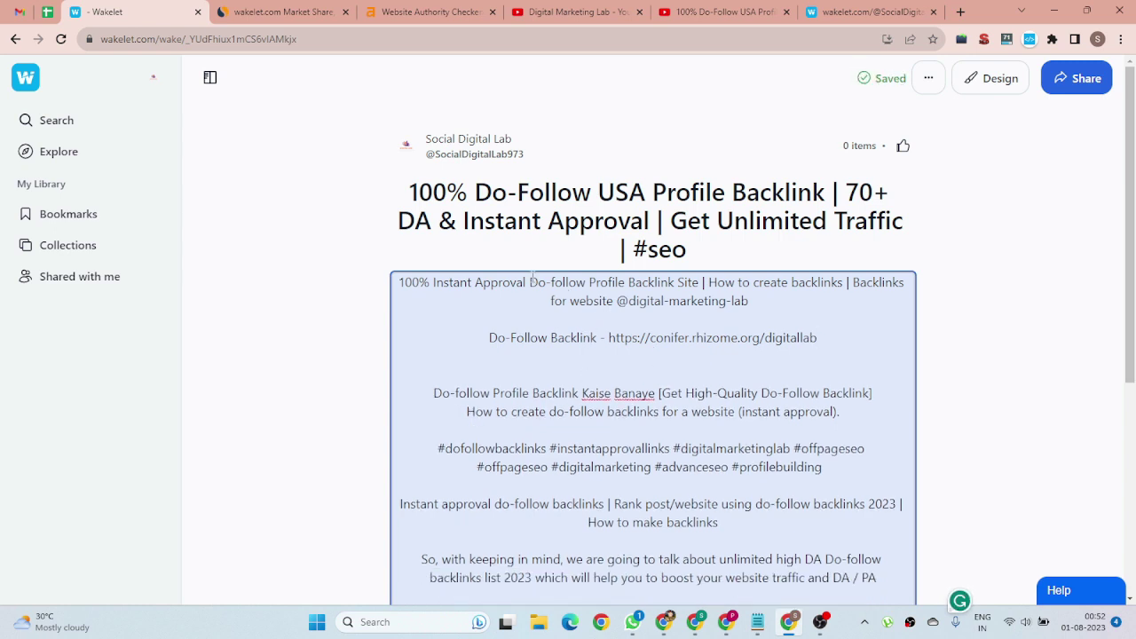
Step: Try to insert a hyperlink on the words "Do-follow Profile Backlink Site" in the description
left_click_drag(530, 282, 704, 276)
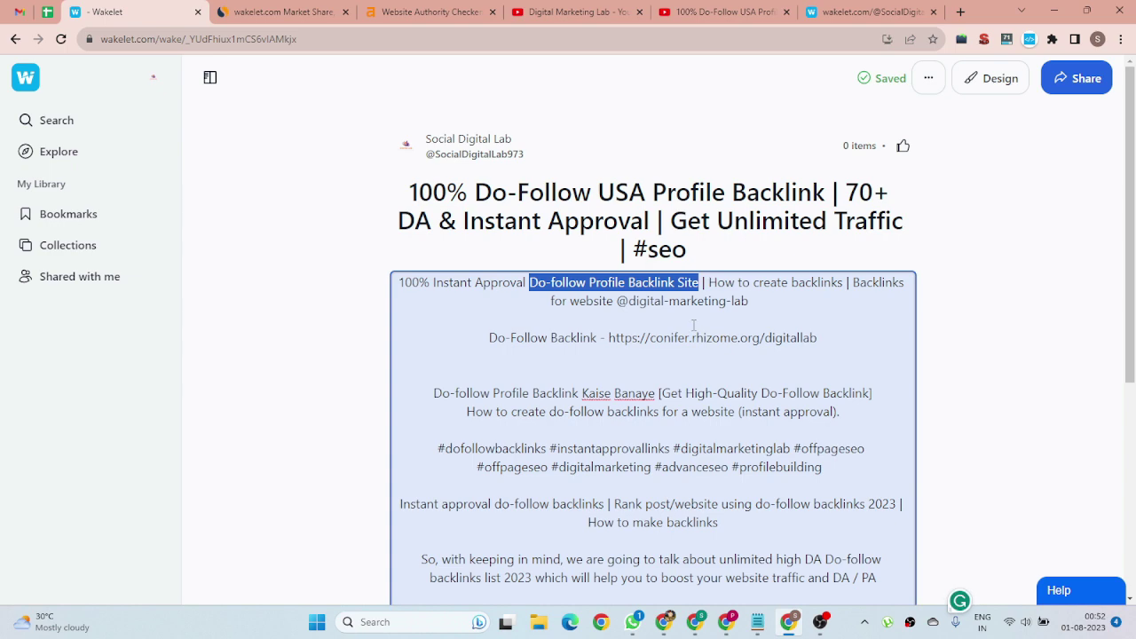
key("ctrl+k")
key("Escape")
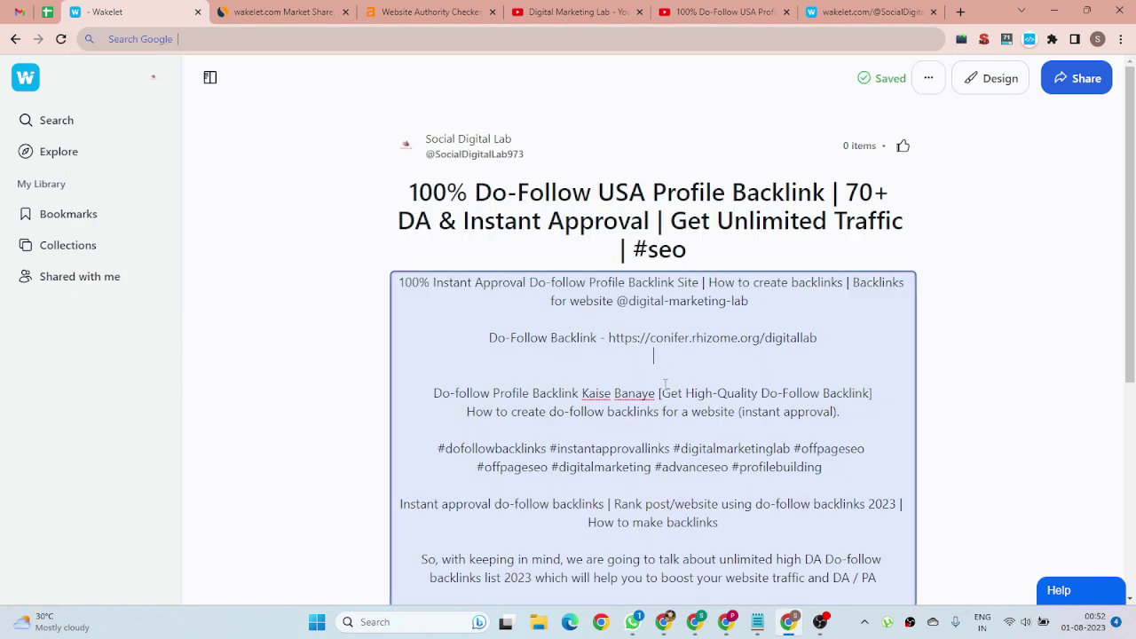
Step: Add the YouTube video to the collection as an item using its copied web address
scroll(662, 417, "down", 4)
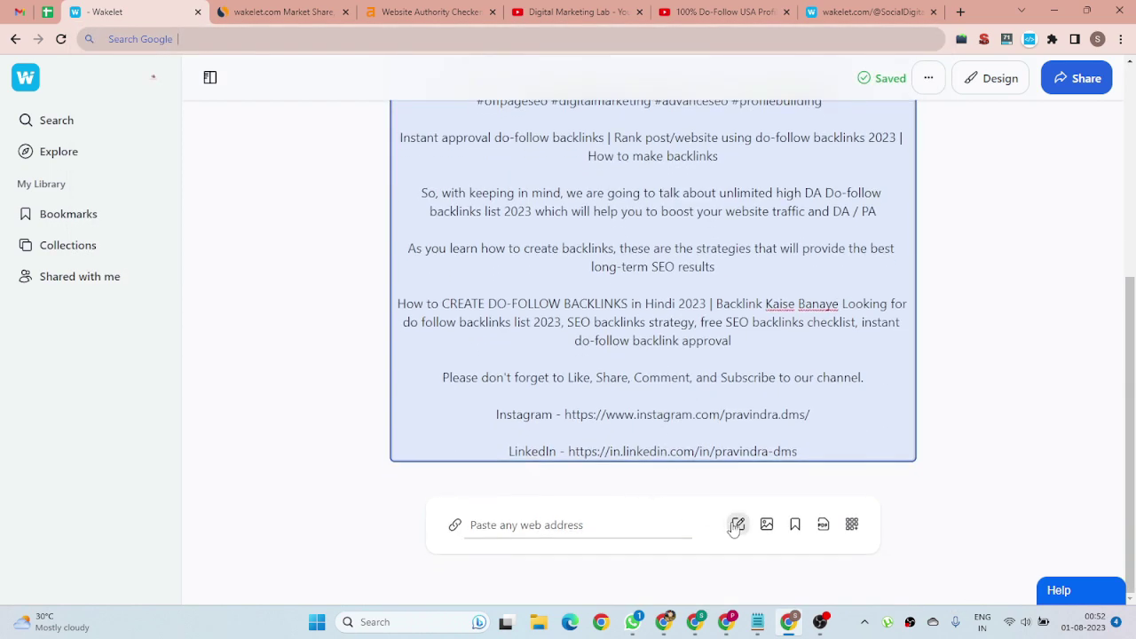
left_click(601, 525)
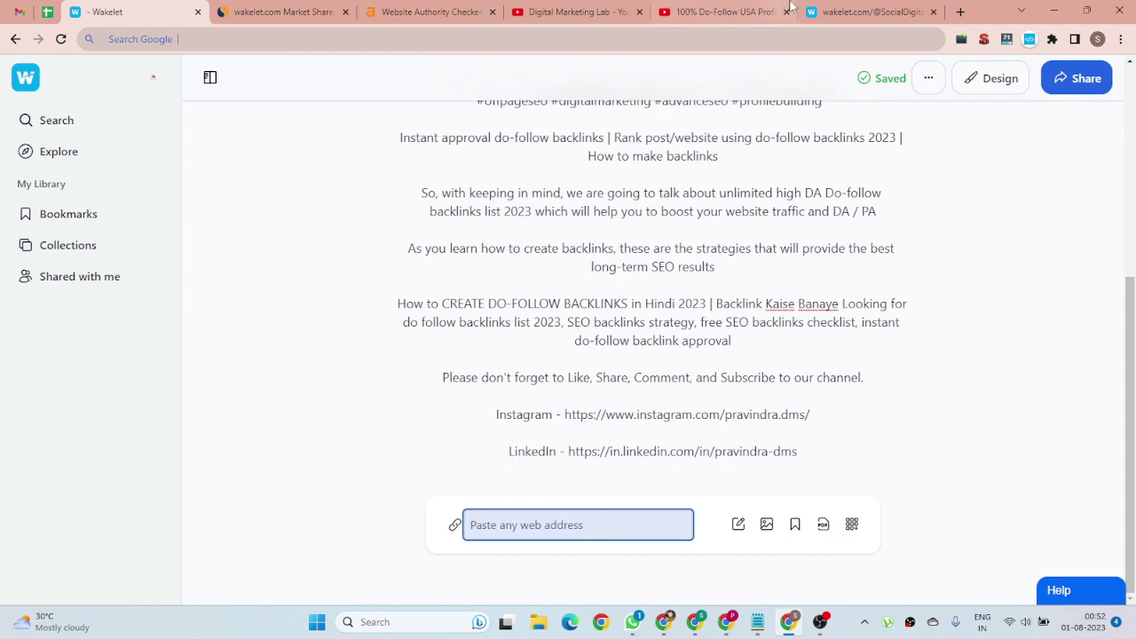
left_click(744, 11)
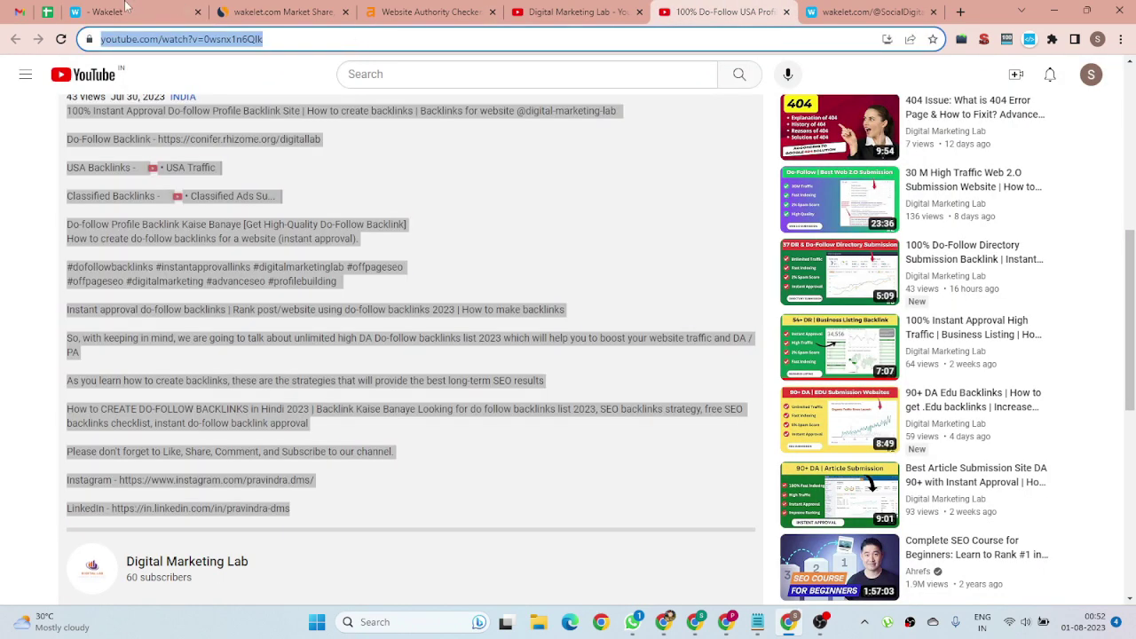
left_click(106, 11)
key("ctrl+v")
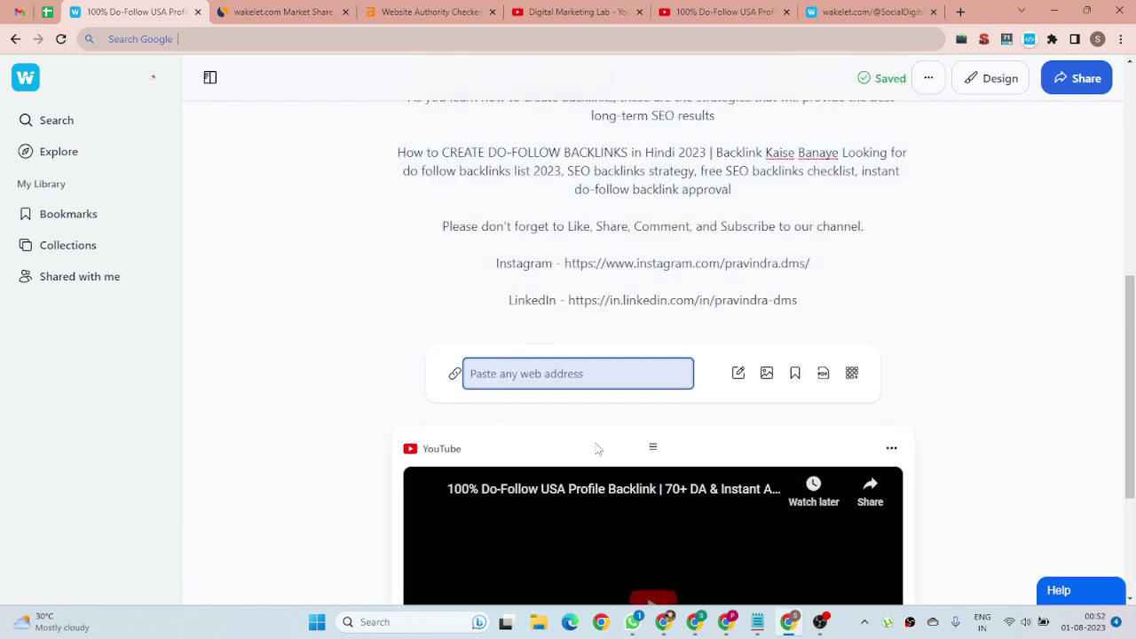
Step: Publish the collection so it appears on the profile
scroll(595, 449, "down", 3)
scroll(811, 370, "up", 10)
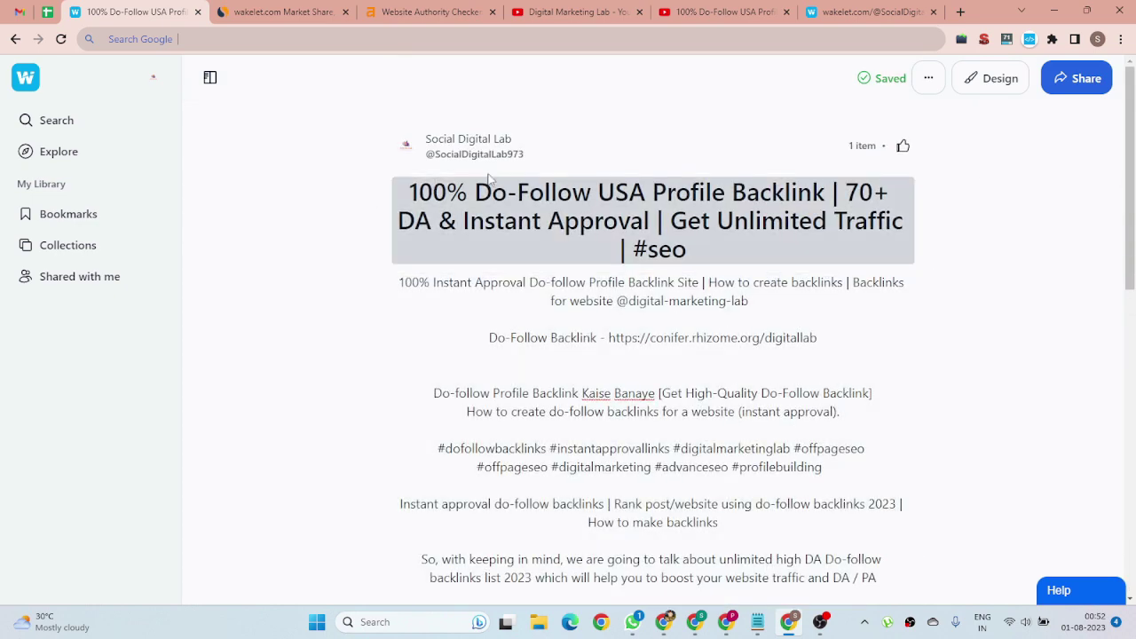
left_click(1068, 85)
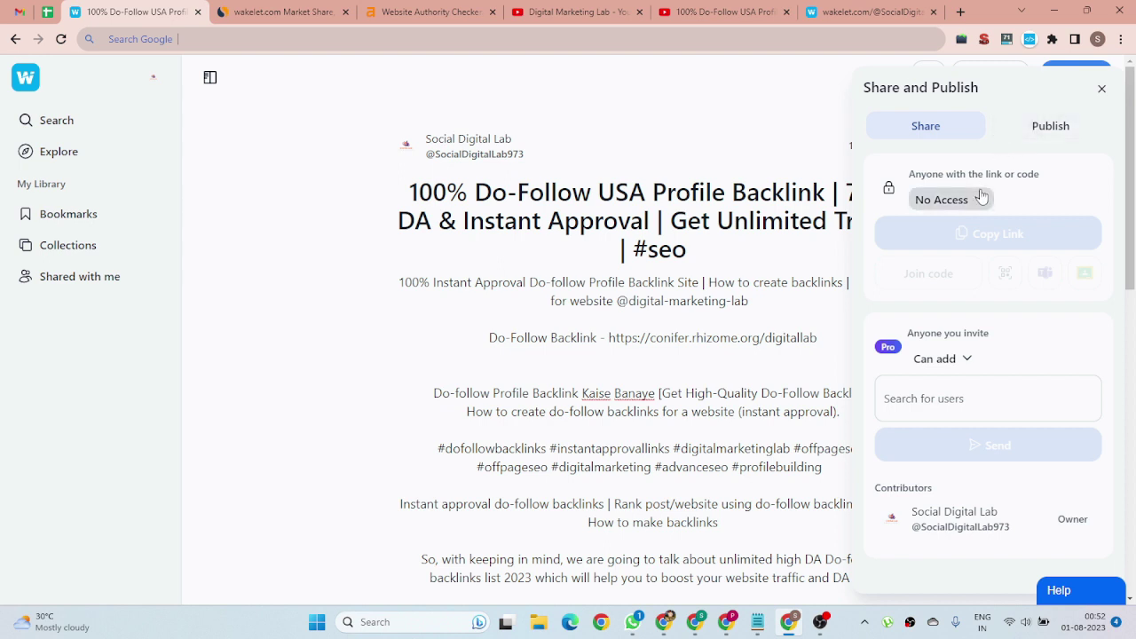
left_click(1076, 127)
left_click(1020, 276)
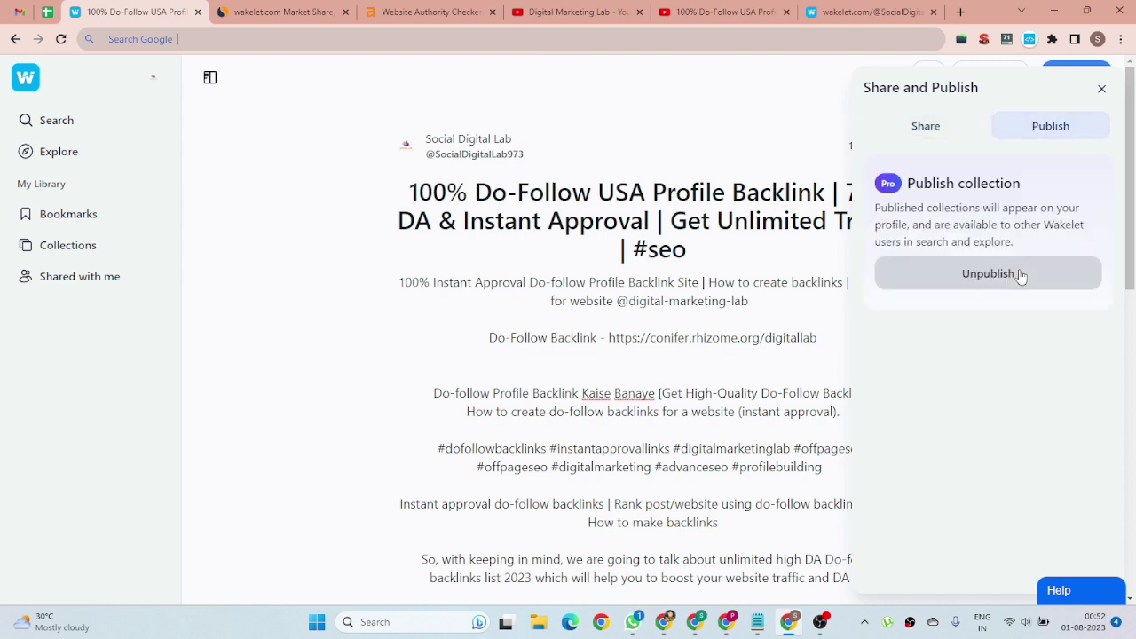
Step: Set the access for anyone with the link or code to Can View and copy the collection's link
left_click(926, 127)
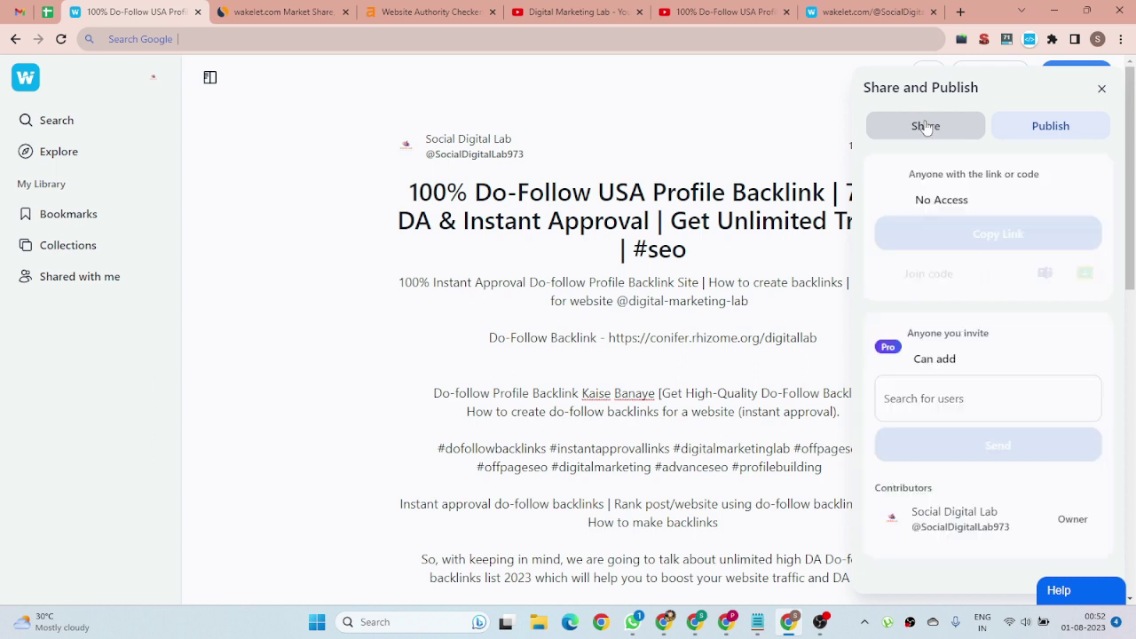
left_click(972, 201)
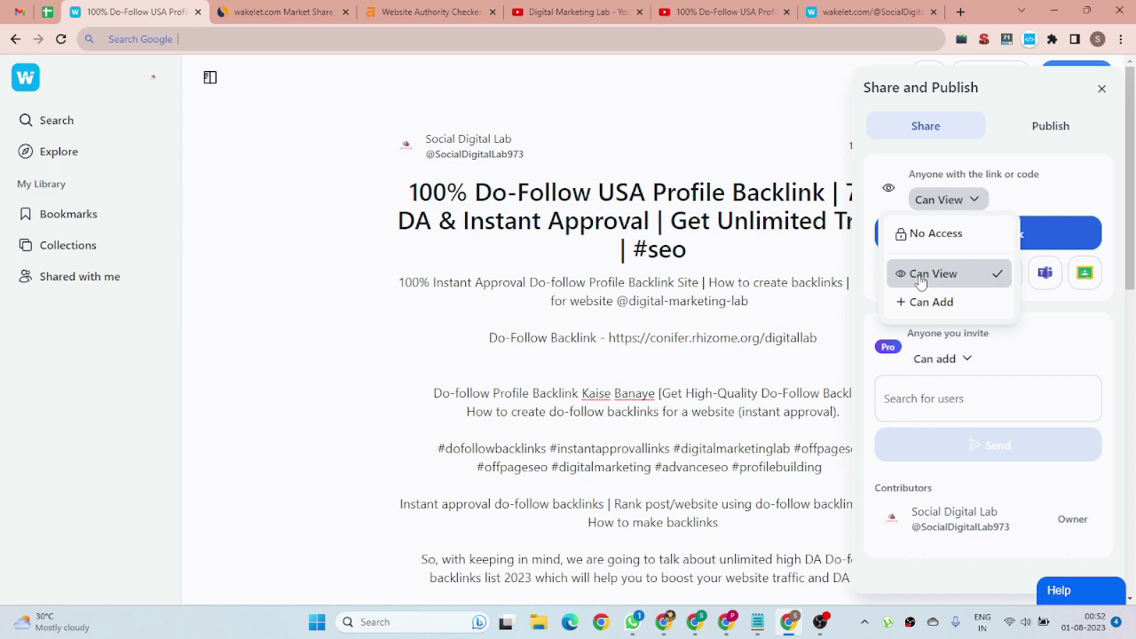
left_click(1085, 179)
left_click(1022, 236)
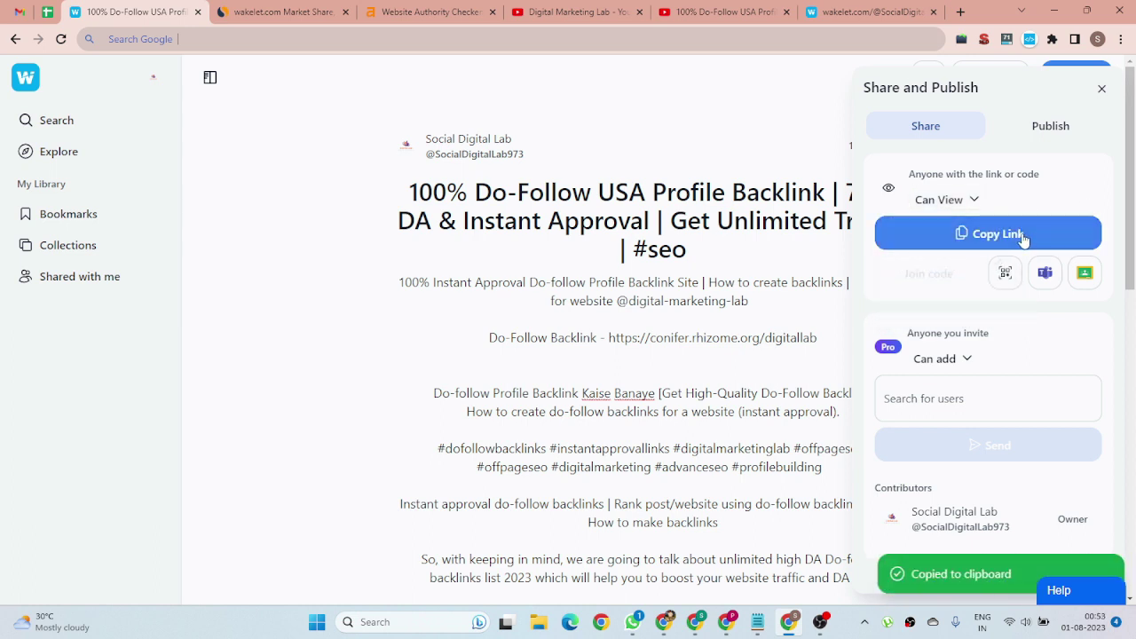
Step: Open the copied collection link in a new incognito window
key("ctrl+shift+n")
key("ctrl+v")
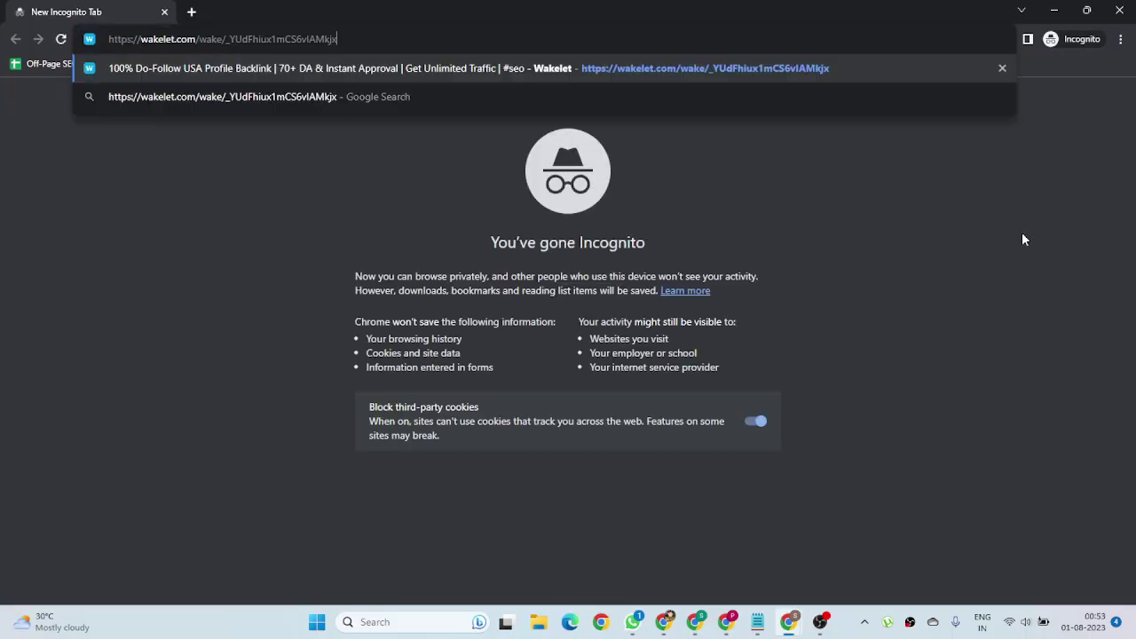
key("Return")
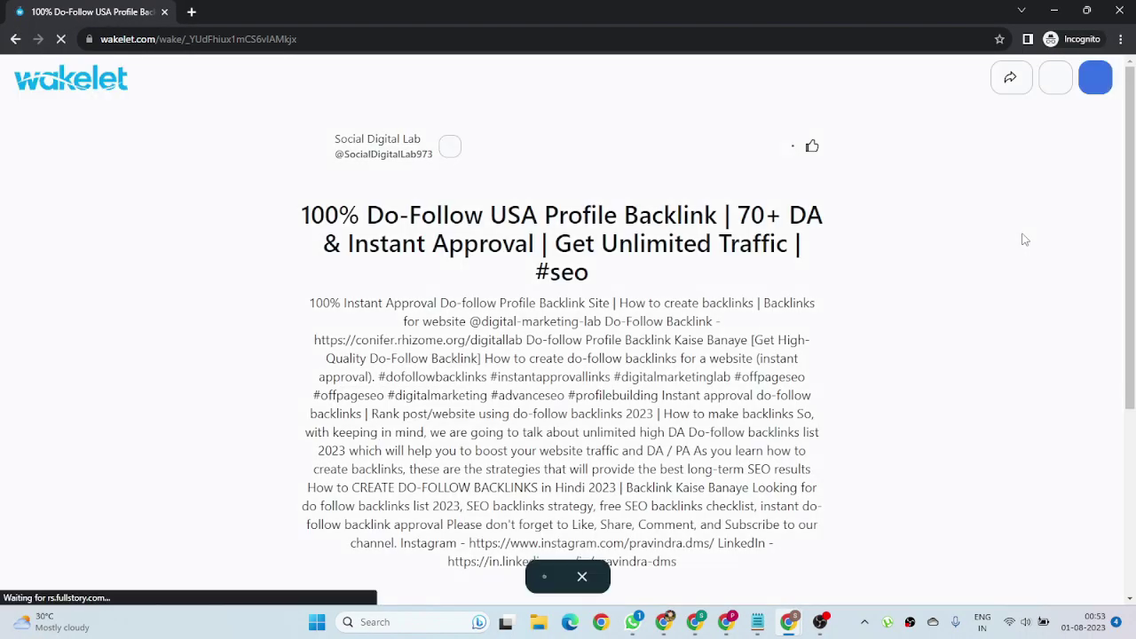
Step: Review the public collection's title, description and embedded video, and close the incognito window and the sharing settings
mouse_move(299, 213)
left_mouse_down()
mouse_move(642, 272)
mouse_move(311, 244)
mouse_move(287, 226)
left_mouse_up()
left_click(642, 272)
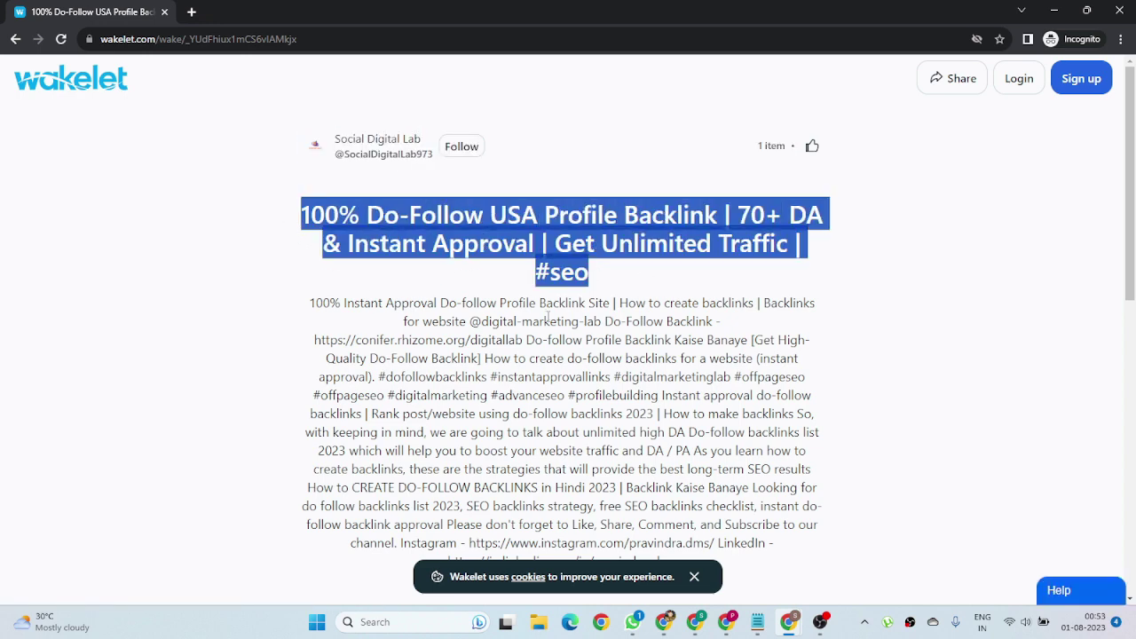
scroll(470, 320, "down", 7)
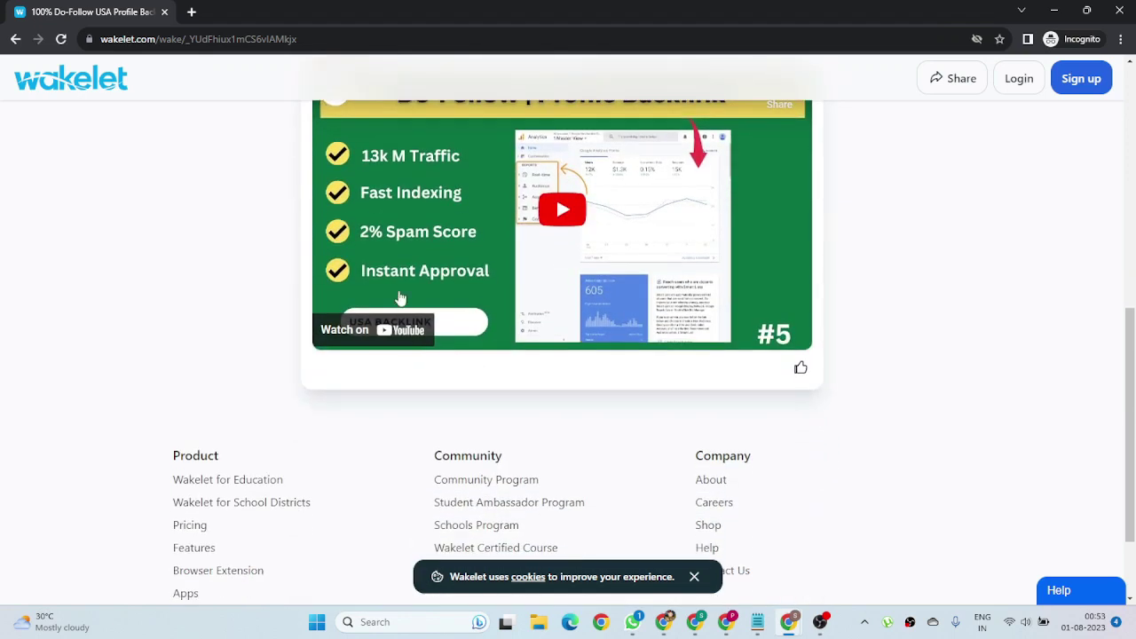
scroll(766, 370, "up", 3)
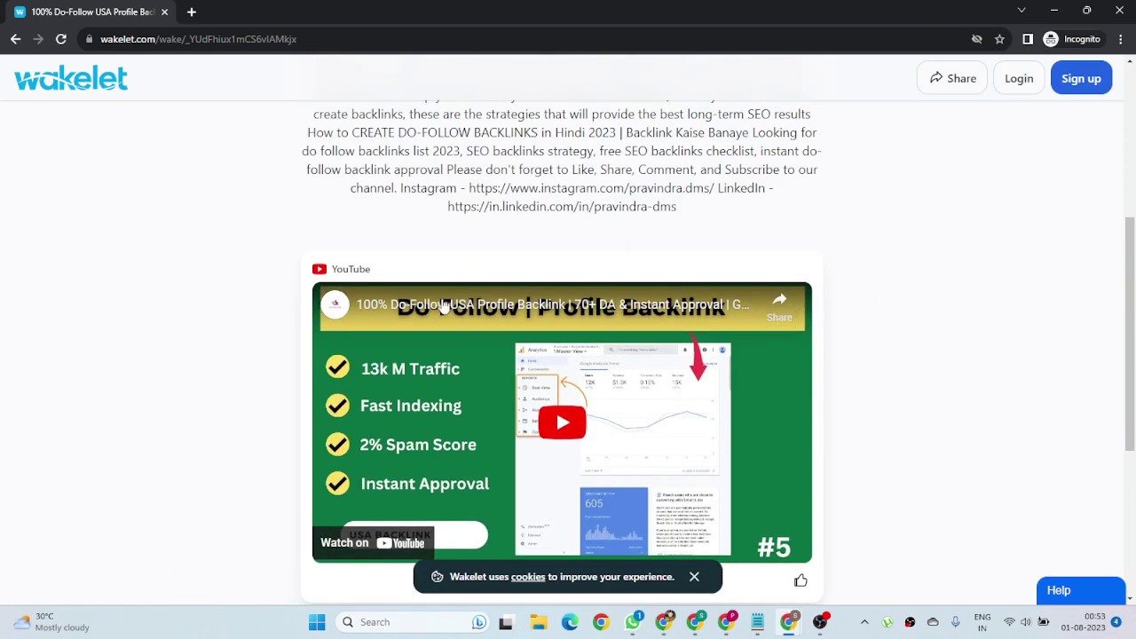
scroll(545, 208, "up", 4)
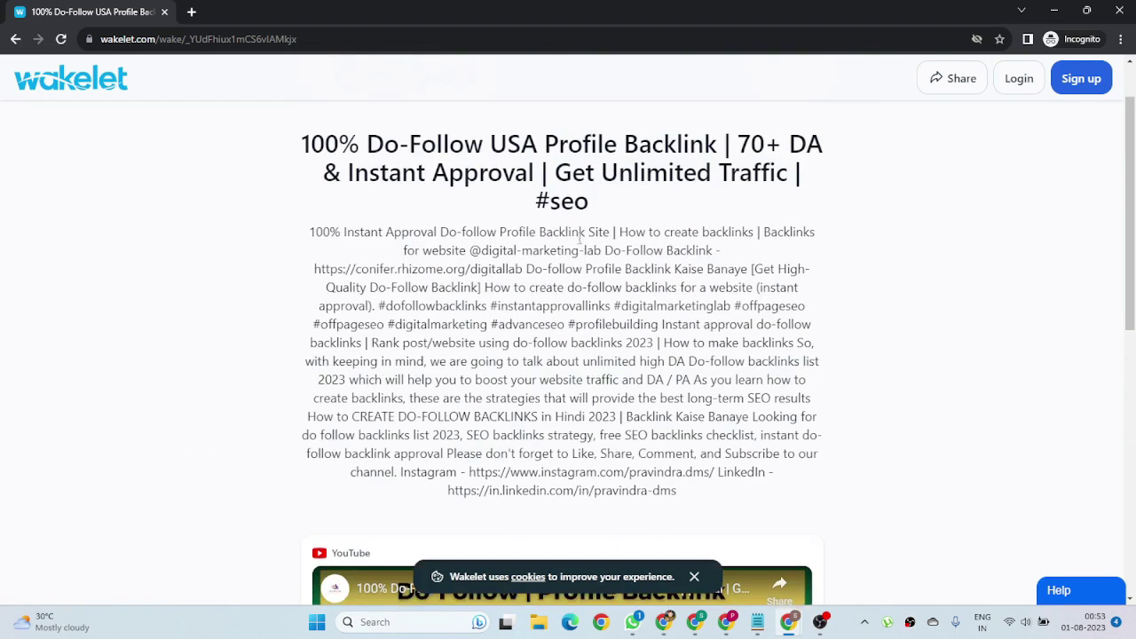
left_click(1120, 11)
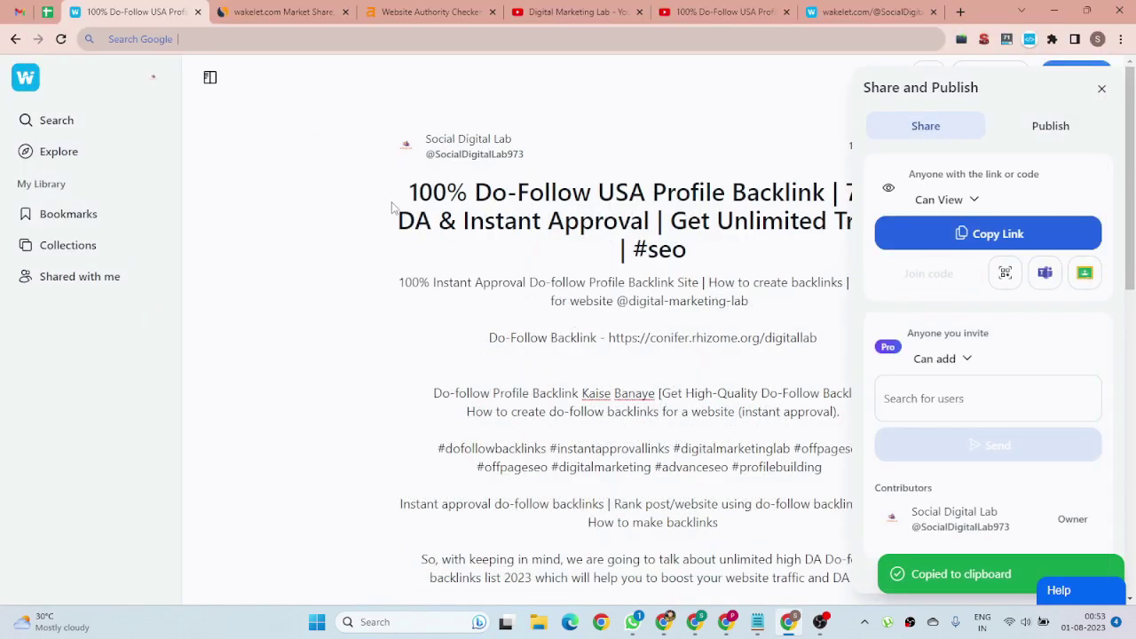
left_click(1102, 89)
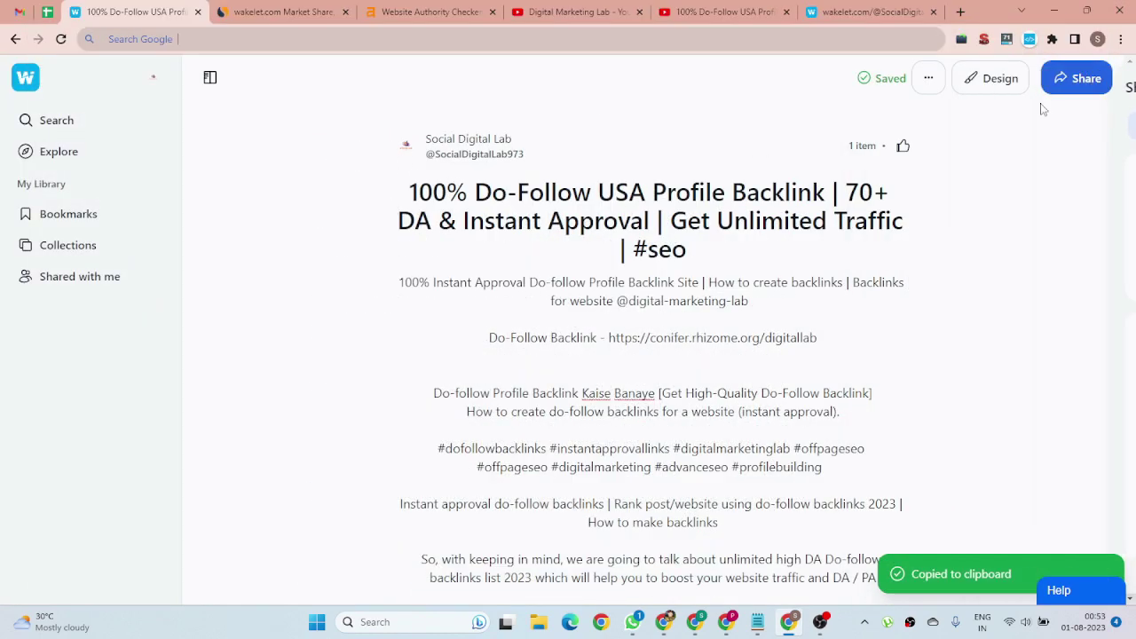